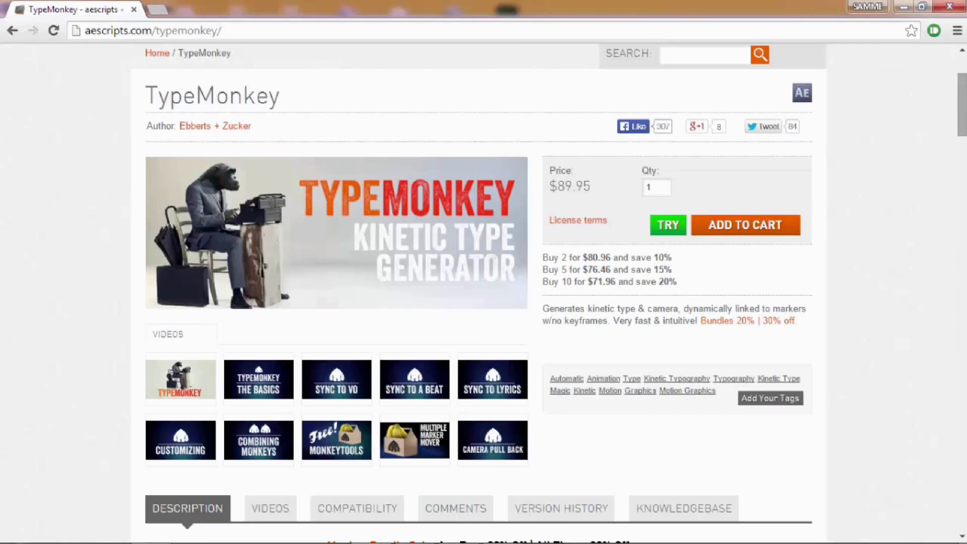
- Scroll through the product web page and select its address
scroll(171, 137, up, 3)
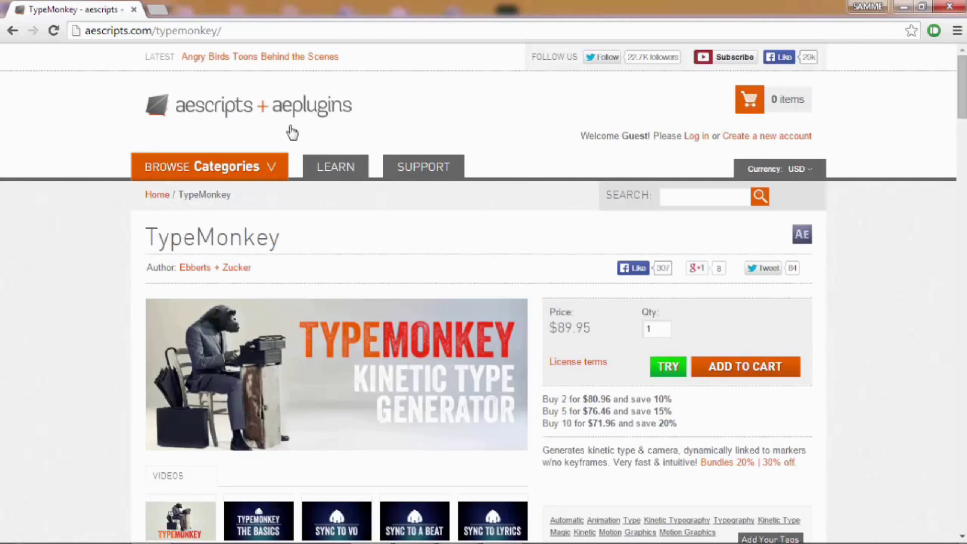
mouse_move(210, 166)
scroll(183, 209, down, 1)
scroll(409, 194, up, 1)
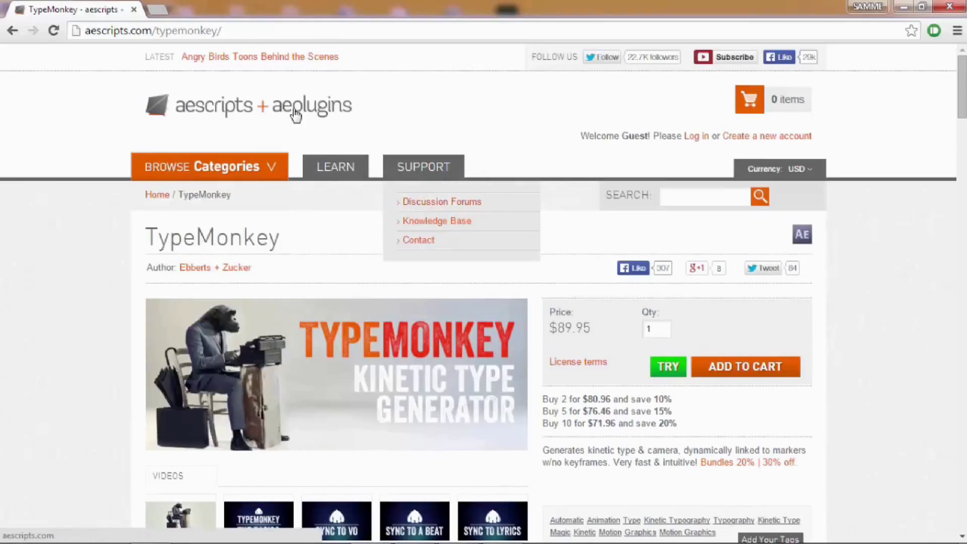
click(239, 31)
scroll(418, 428, down, 1)
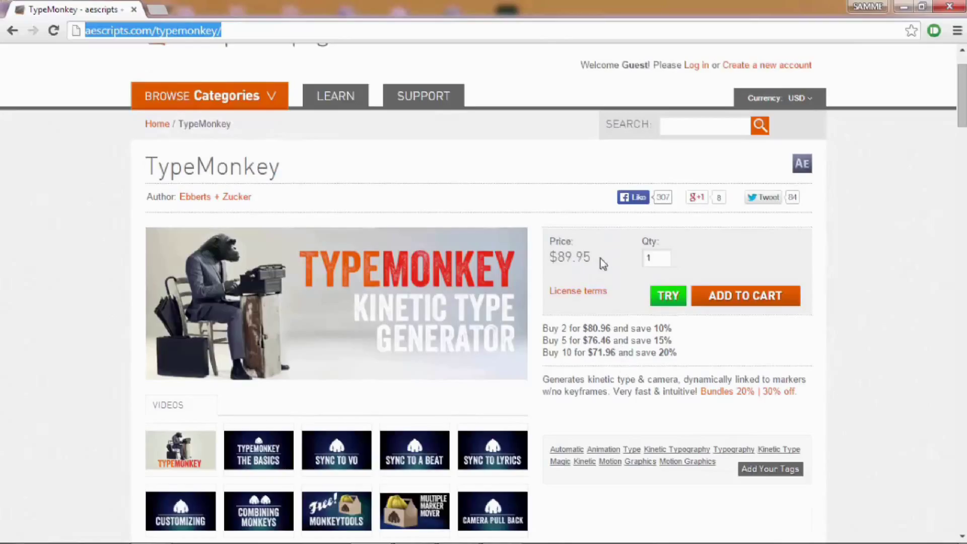
- In After Effects, create Comp 1 at 1920×1080, 25 fps, with a 0:00:12:00 duration
mouse_move(362, 539)
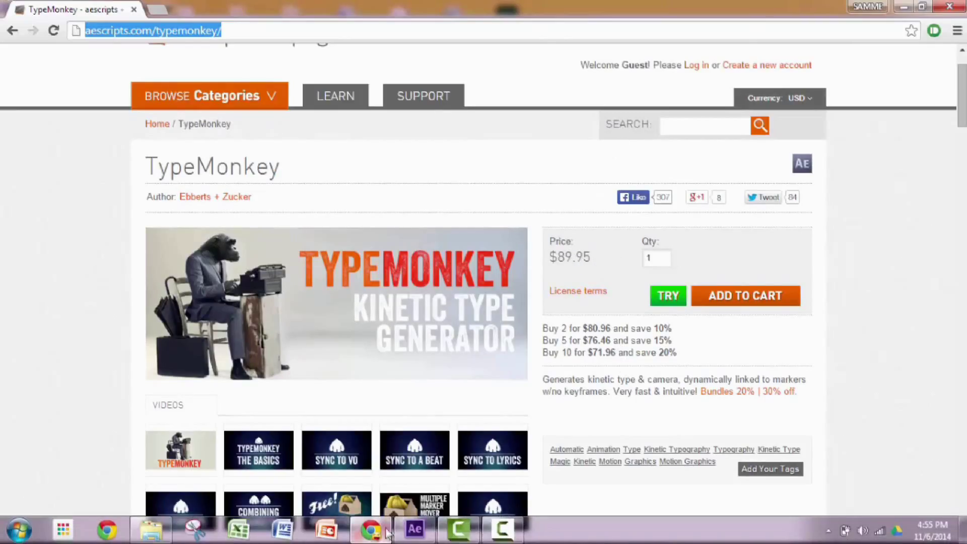
click(409, 538)
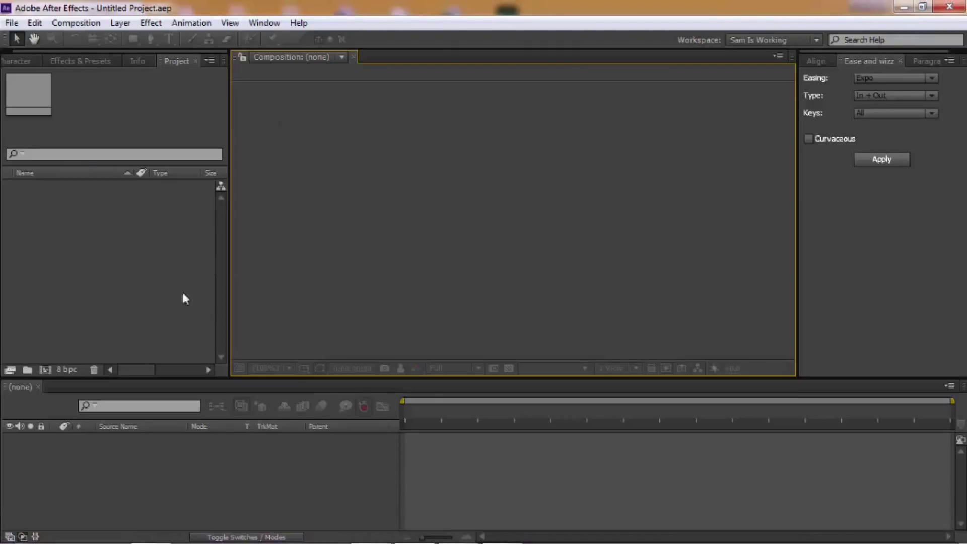
click(139, 271)
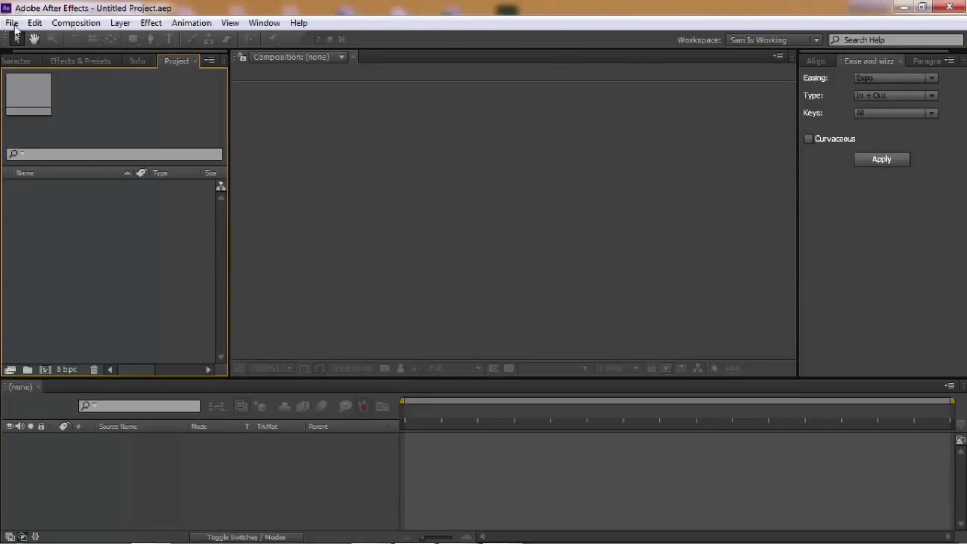
click(88, 24)
click(109, 36)
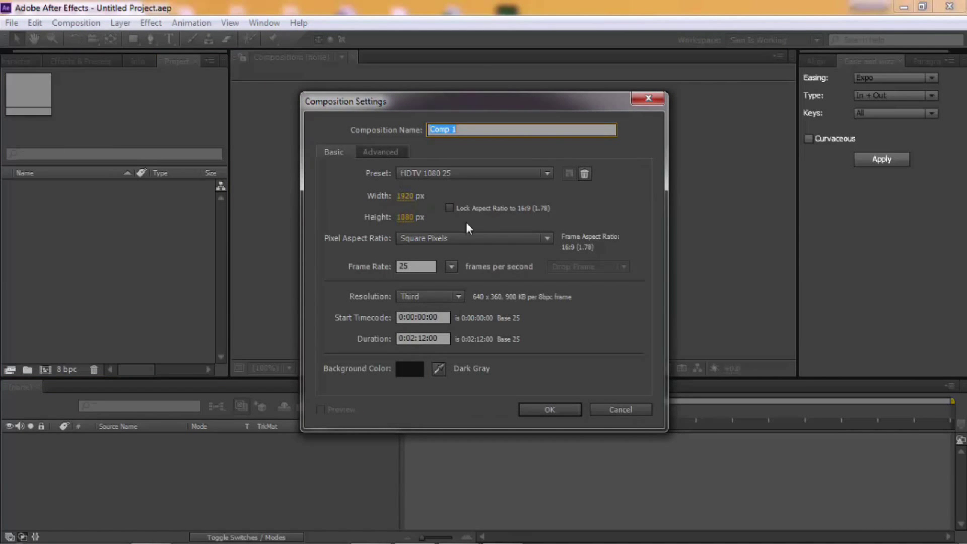
click(413, 338)
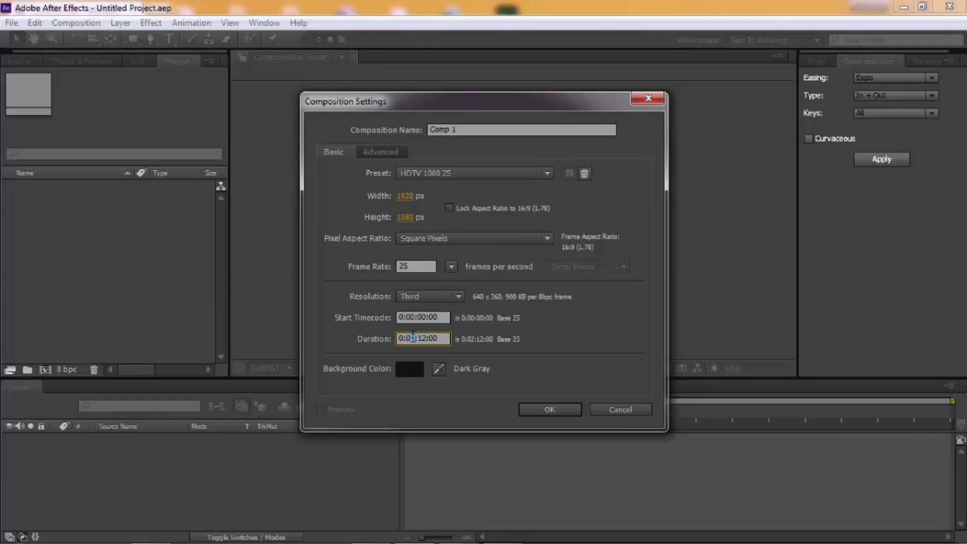
key(BackSpace)
click(545, 408)
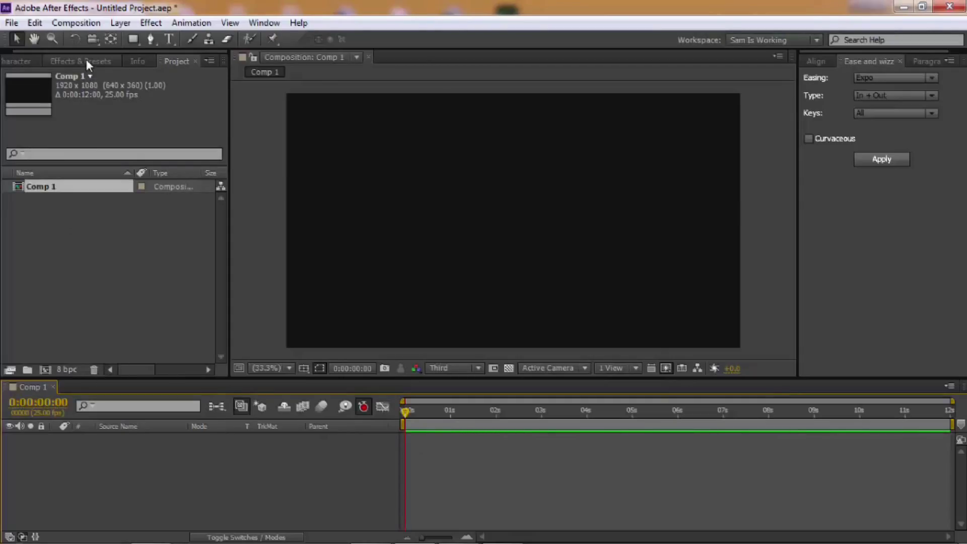
- Open the TypeMonkey.jsxbin panel, move it left of the viewer, and enter 'Heyy love'
click(264, 23)
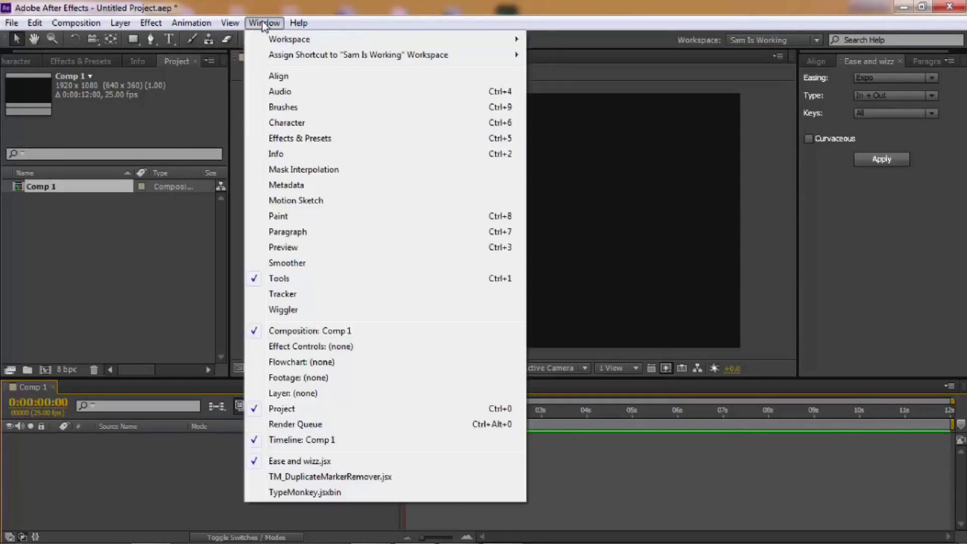
click(292, 494)
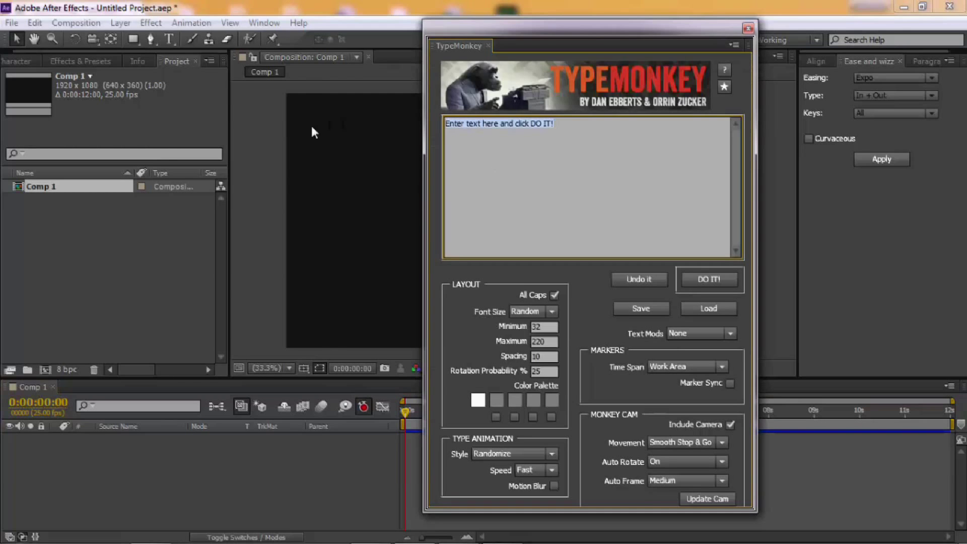
drag(621, 30, 327, 31)
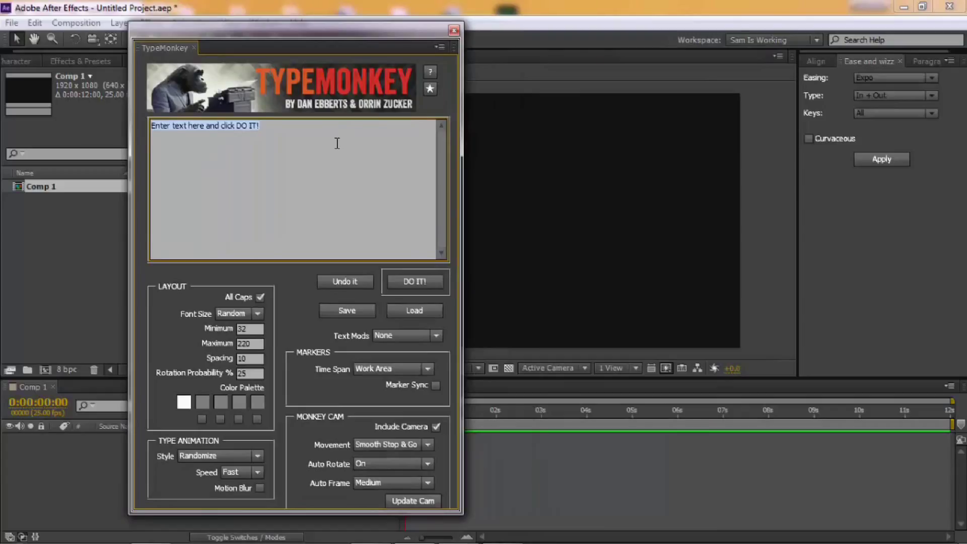
text(Heyy l)
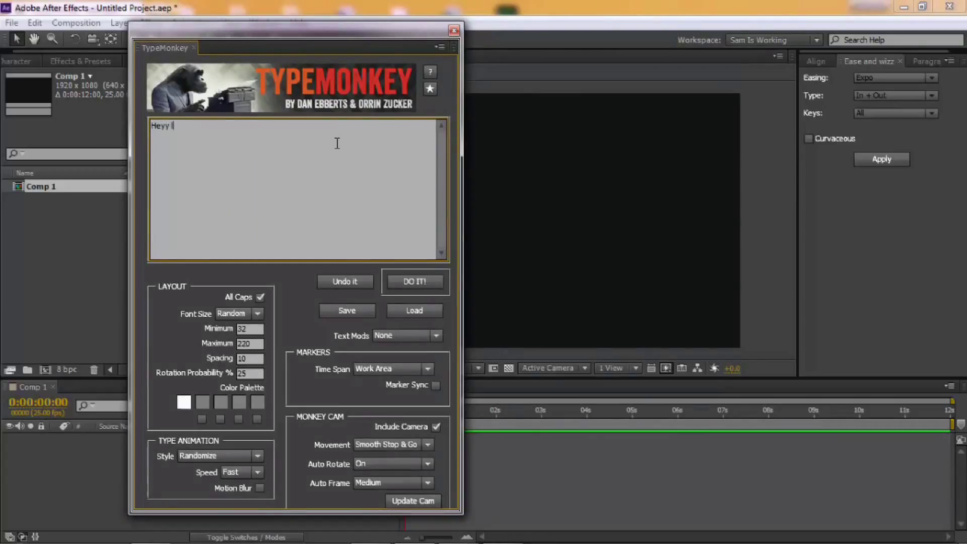
text(ove)
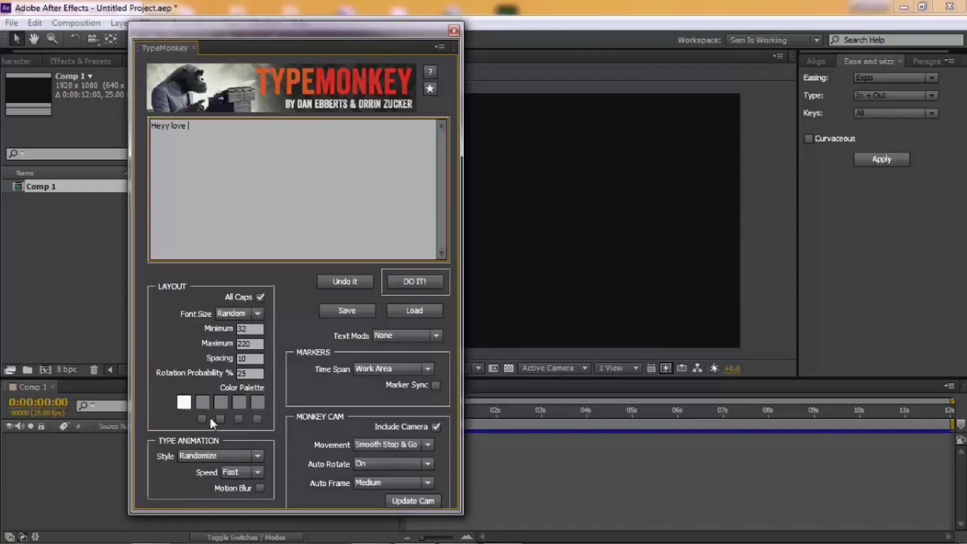
- Set the second TypeMonkey palette swatch to a slightly darkened teal
click(203, 403)
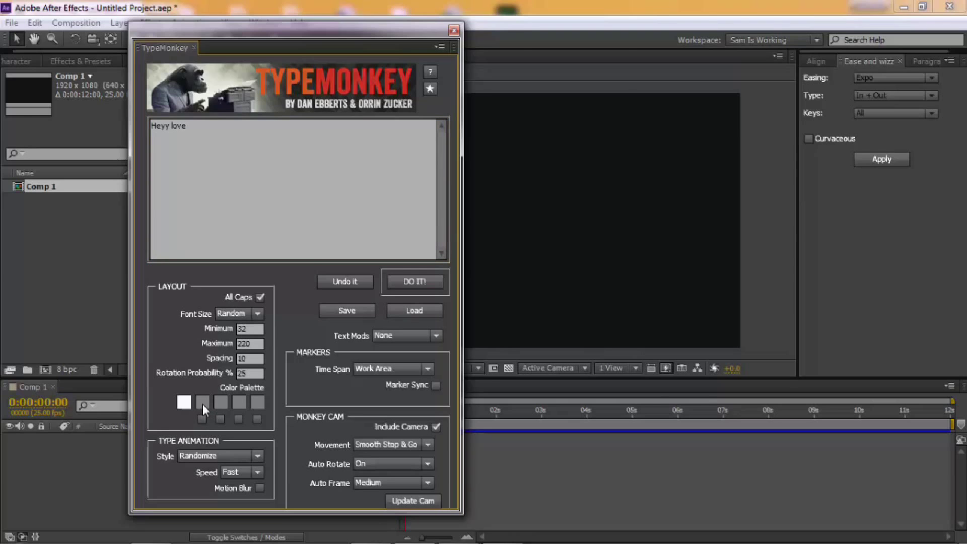
drag(235, 153, 232, 118)
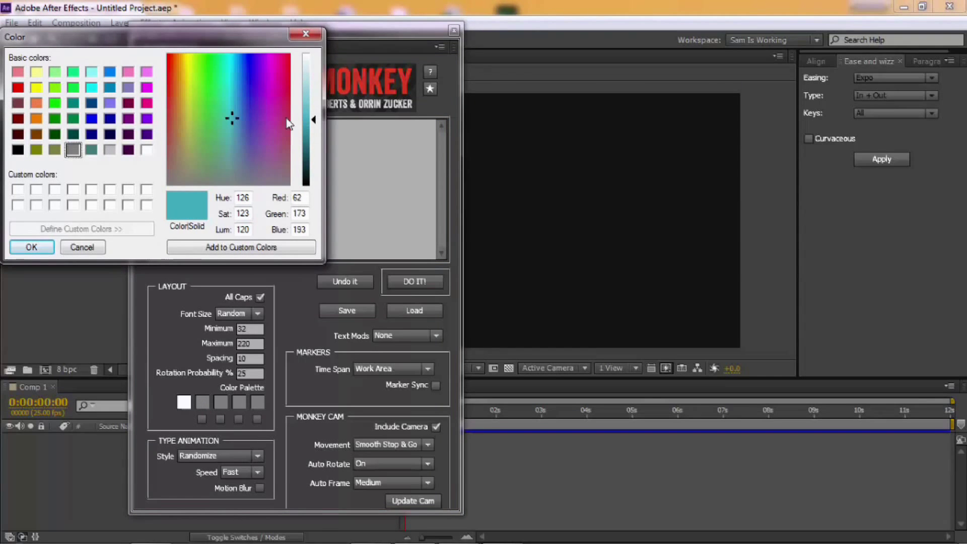
drag(314, 123, 308, 123)
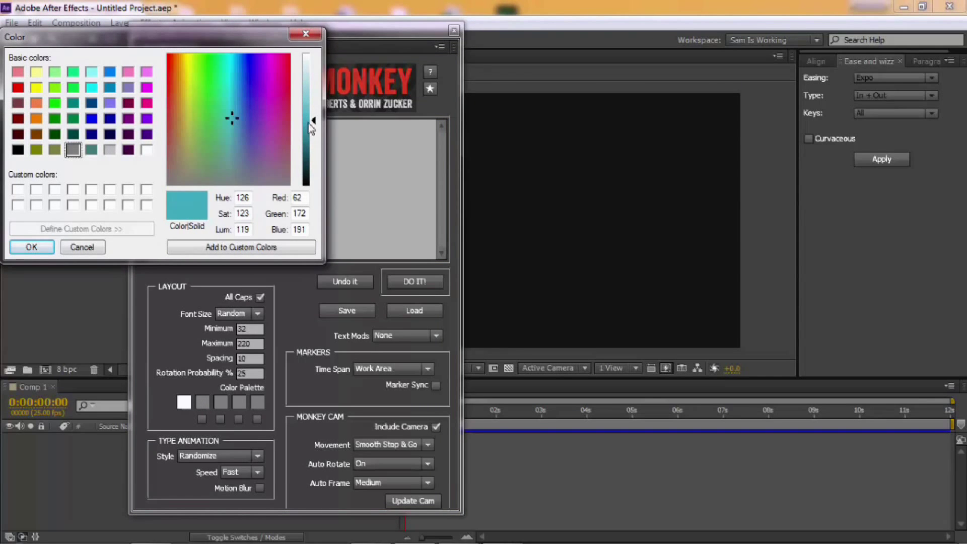
click(31, 247)
- Set the third palette swatch to a slightly darkened bright green
click(220, 400)
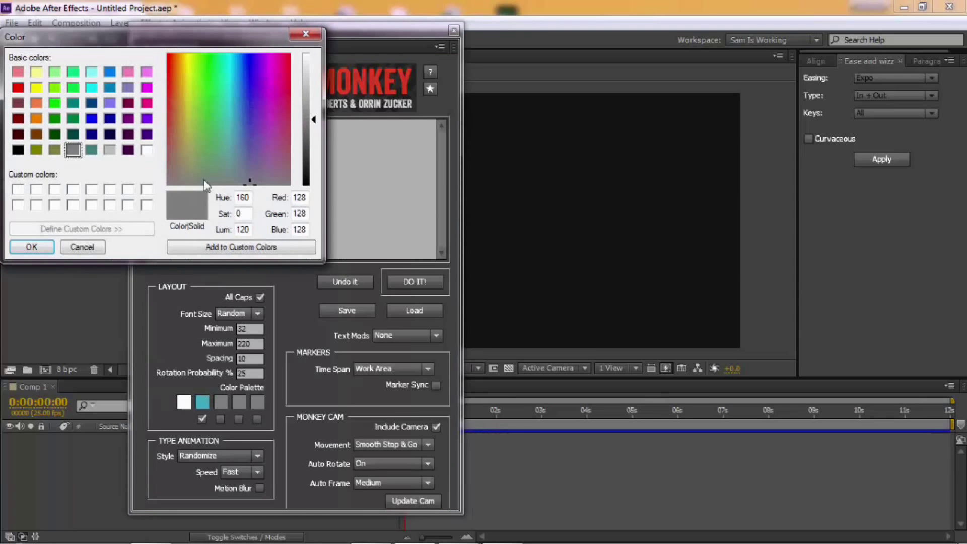
click(229, 105)
drag(225, 95, 197, 81)
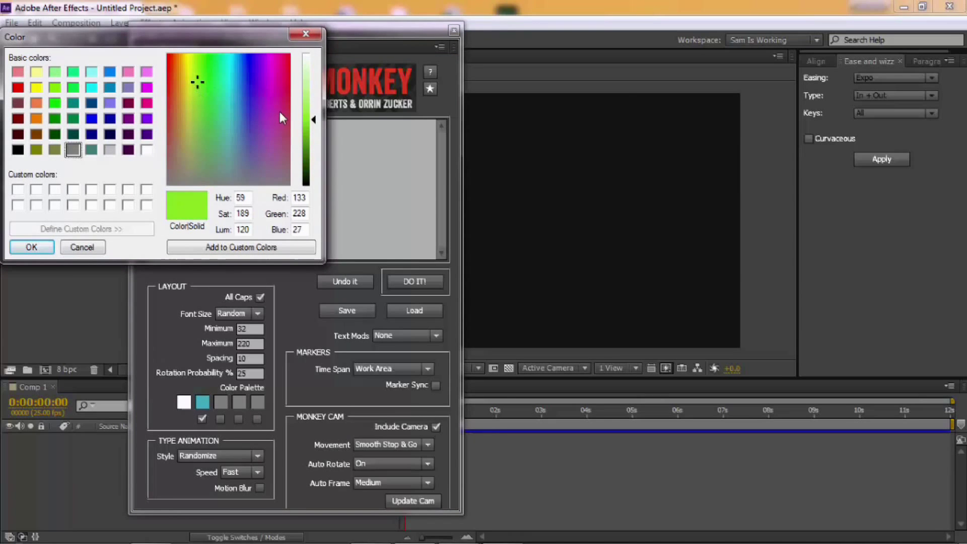
drag(317, 123, 316, 127)
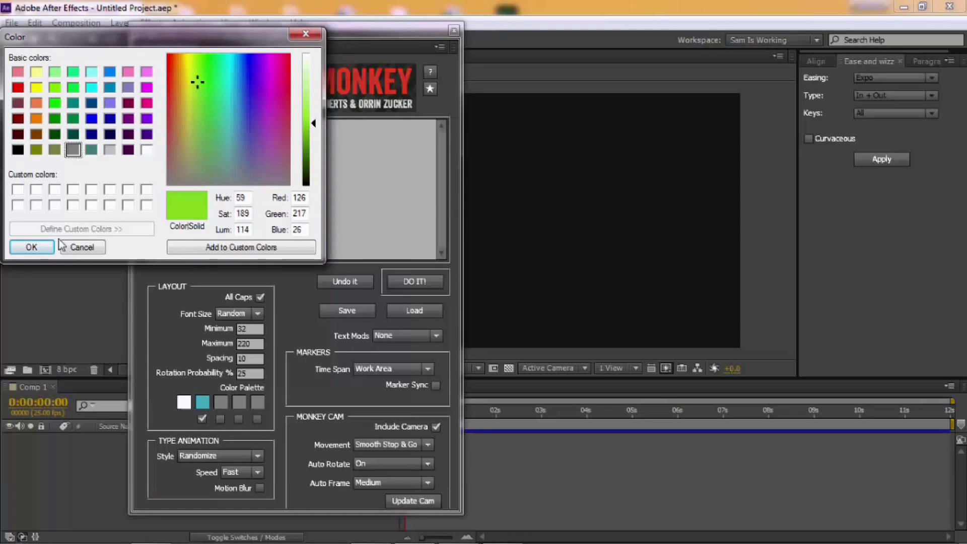
click(32, 246)
- Set the fourth palette swatch to a slightly lightened red
click(239, 402)
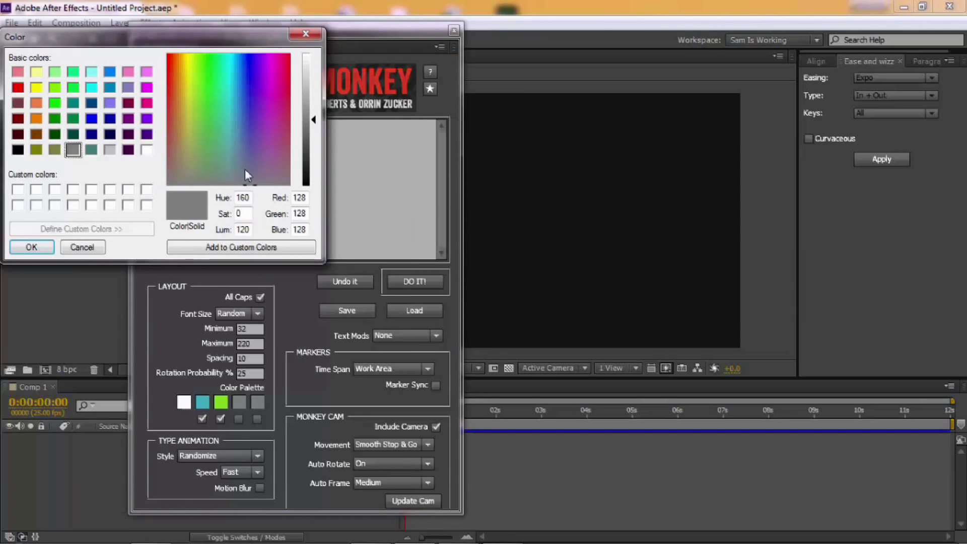
drag(195, 126, 171, 84)
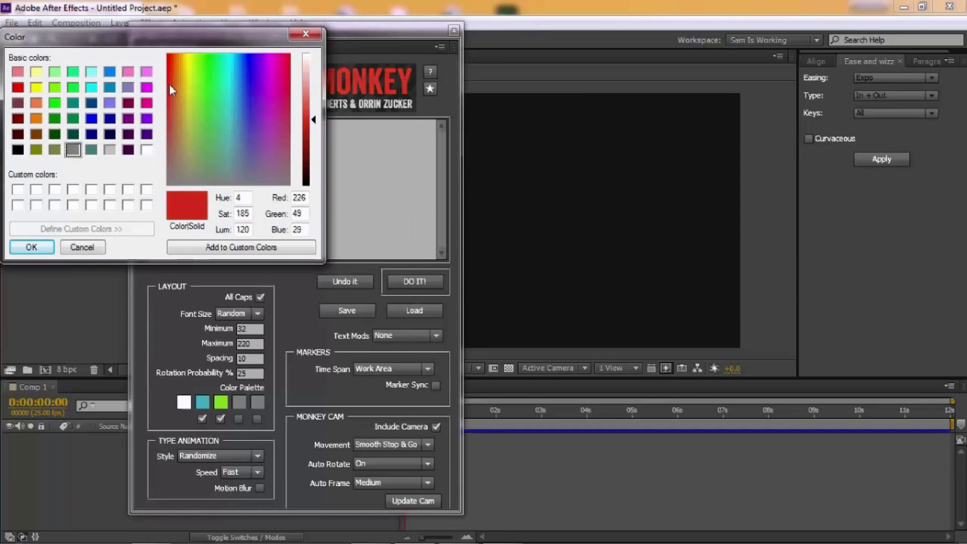
click(313, 117)
mouse_move(314, 121)
mouse_down()
mouse_move(313, 83)
mouse_move(313, 108)
mouse_up()
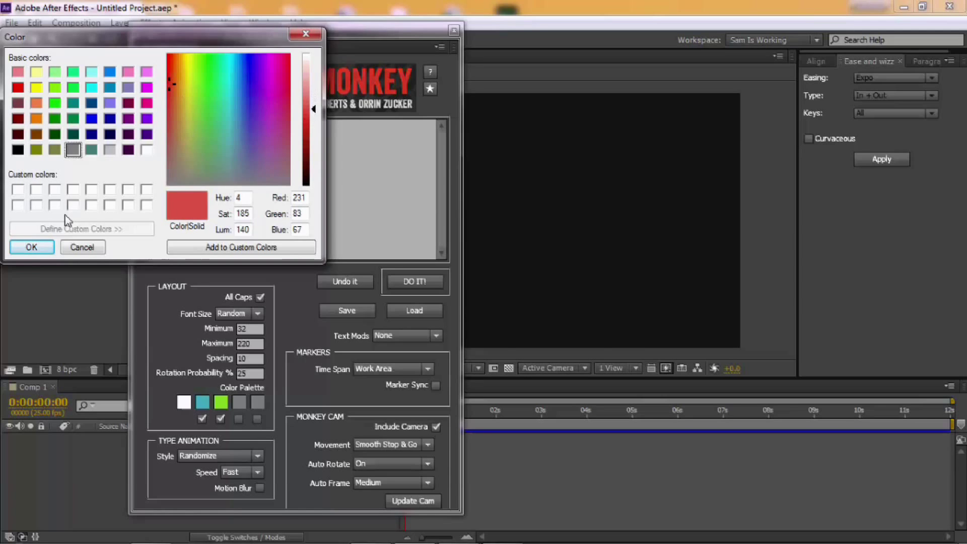
click(39, 249)
- Set the fifth palette swatch to bright yellow, RGB 250/224/41
click(257, 402)
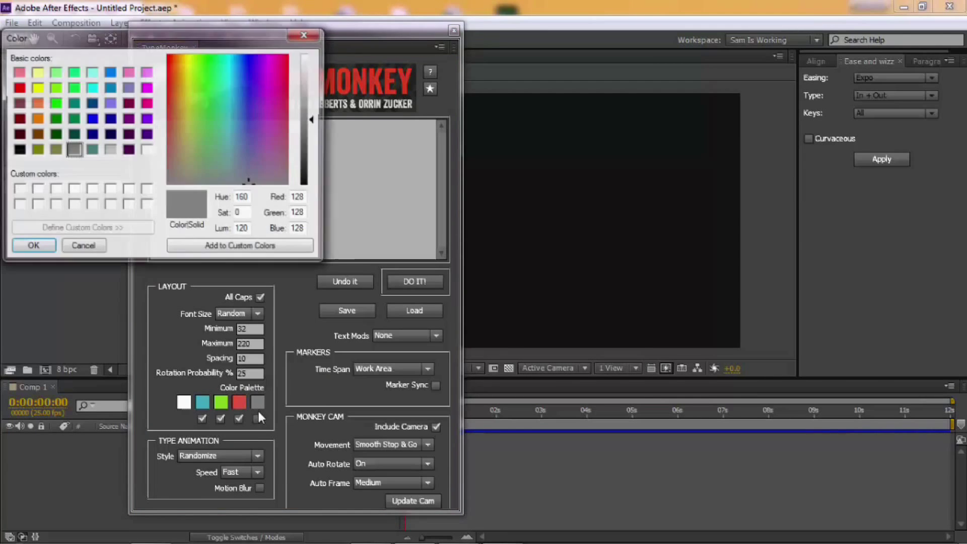
drag(291, 142, 186, 64)
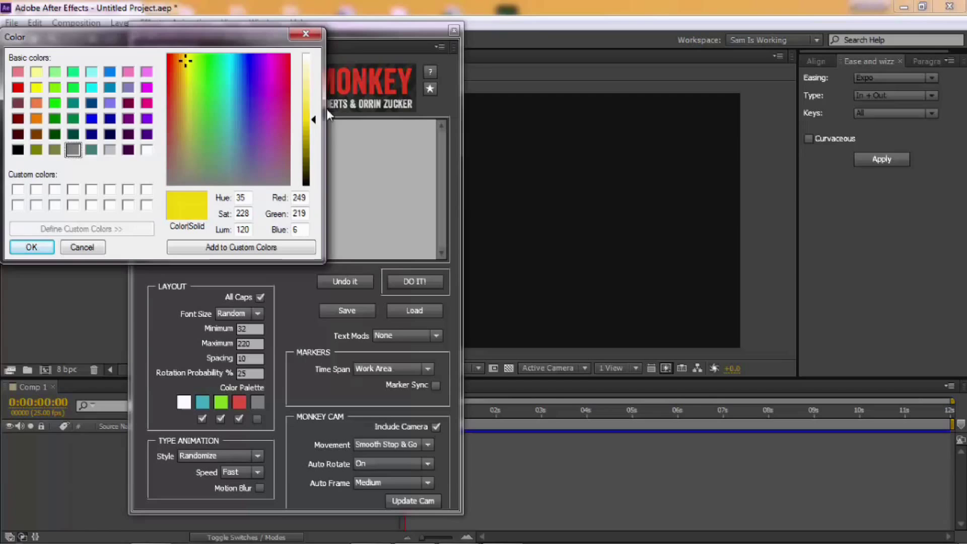
drag(313, 125, 313, 112)
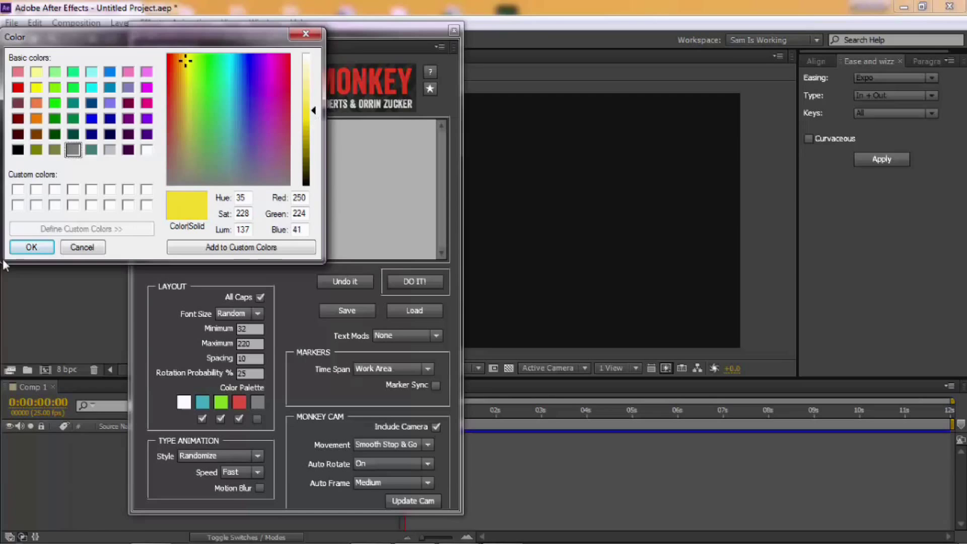
click(28, 246)
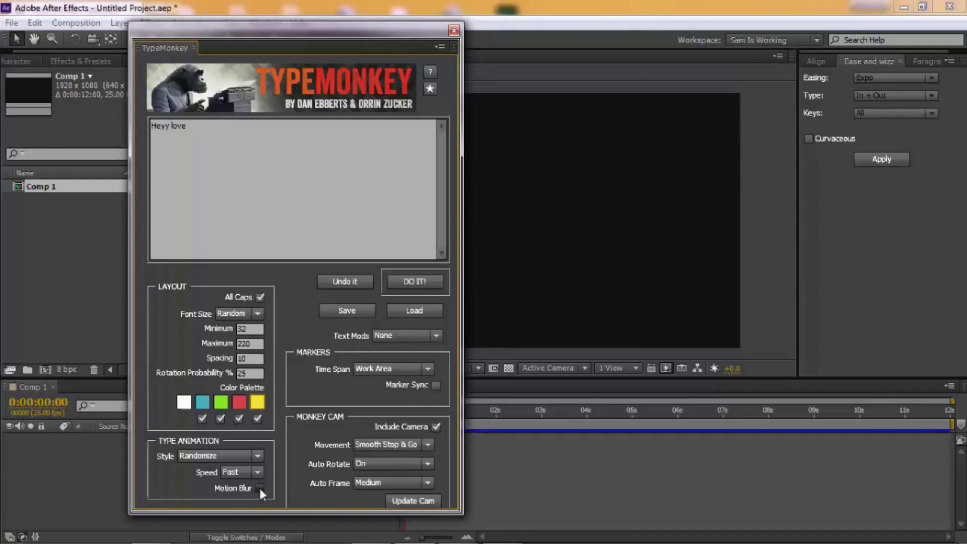
- Turn on Motion Blur, keep Speed Fast and Style Randomize, and enlarge the TypeMonkey panel
click(260, 473)
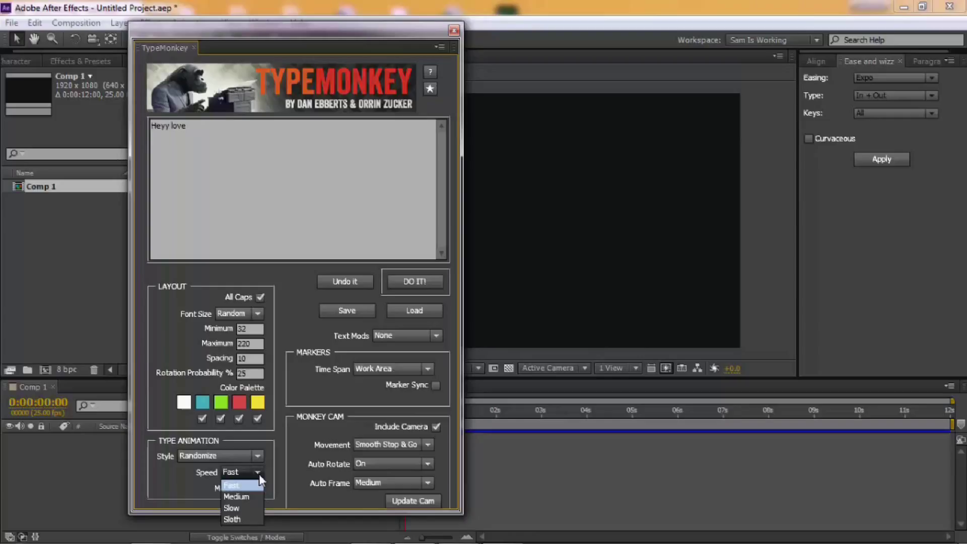
click(257, 473)
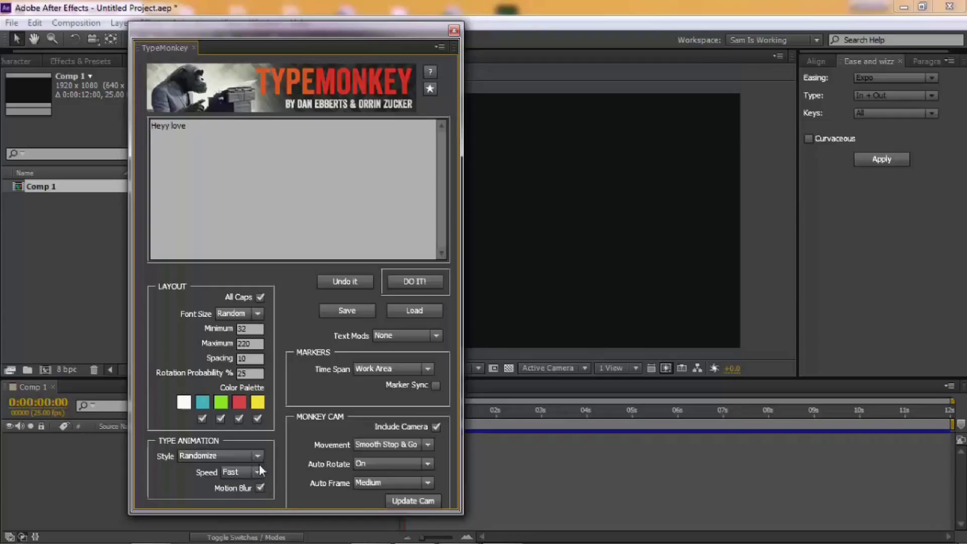
click(258, 457)
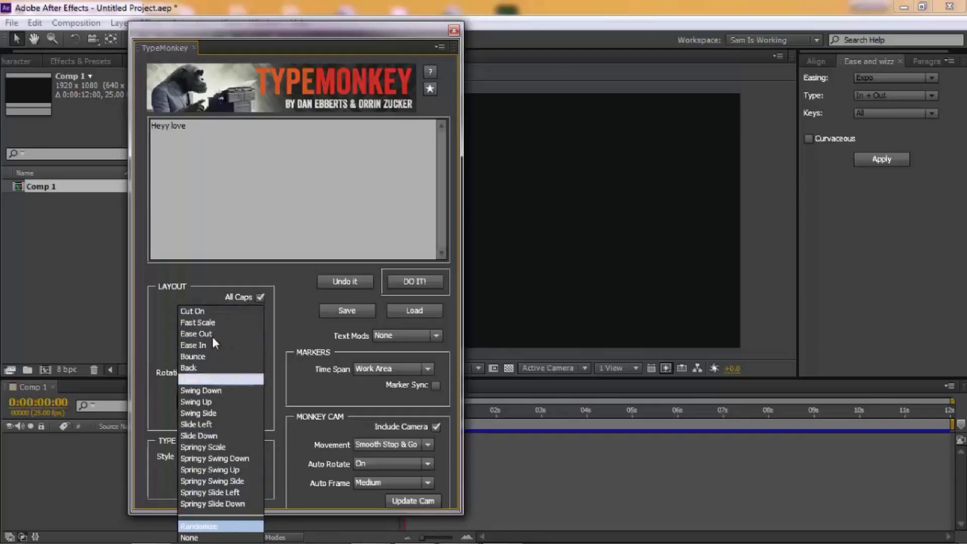
click(280, 479)
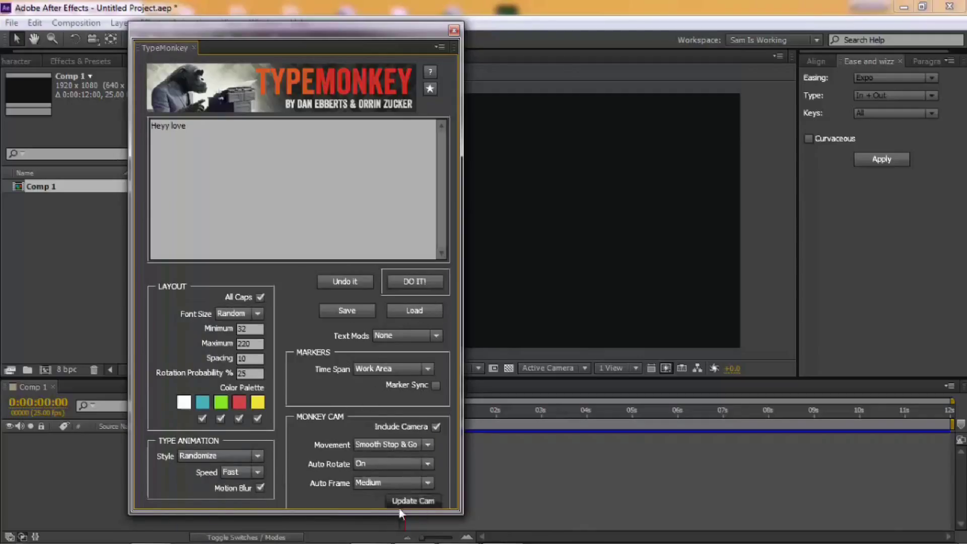
drag(364, 529, 364, 540)
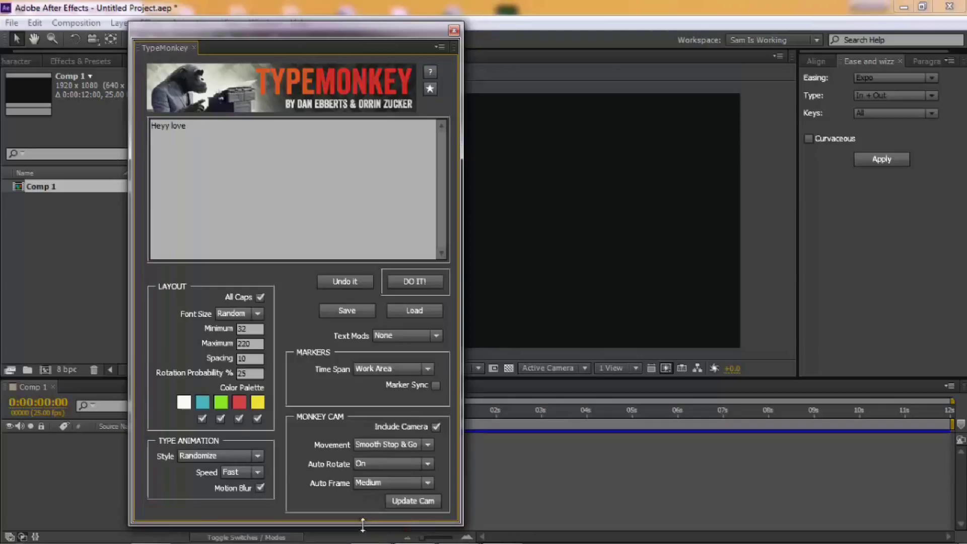
- Generate the HEYY/LOVE animation with DO IT! and shift the marker layer earlier in the timeline
click(418, 281)
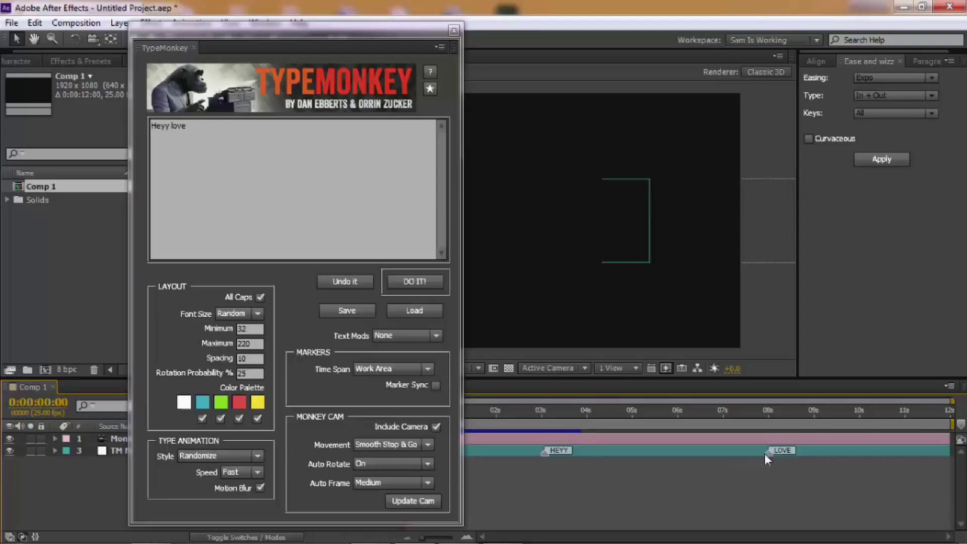
drag(704, 455, 730, 456)
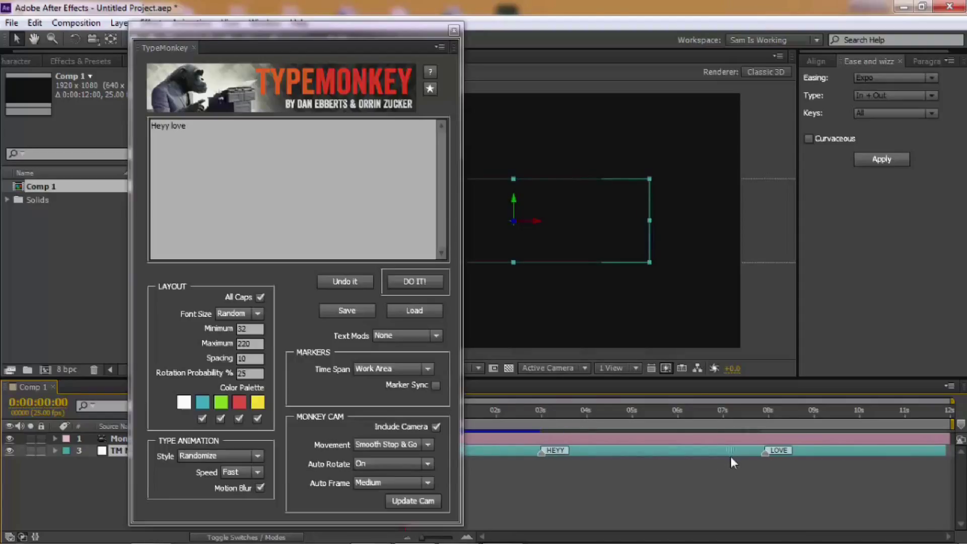
- Select the generated layer and preview Comp 1 to 0:00:10:16, showing teal LOVE
drag(398, 35, 199, 30)
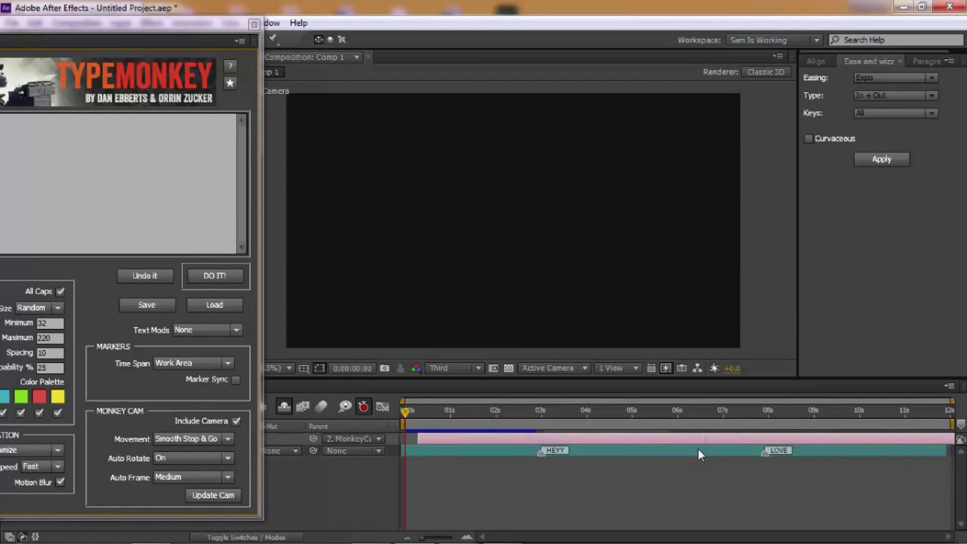
drag(702, 445, 700, 448)
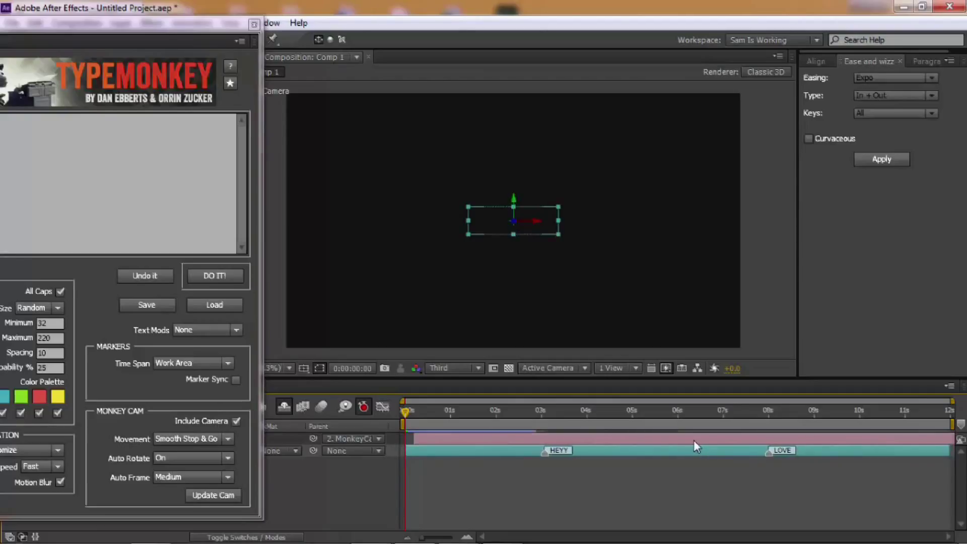
key(Page_Down)
key(space)
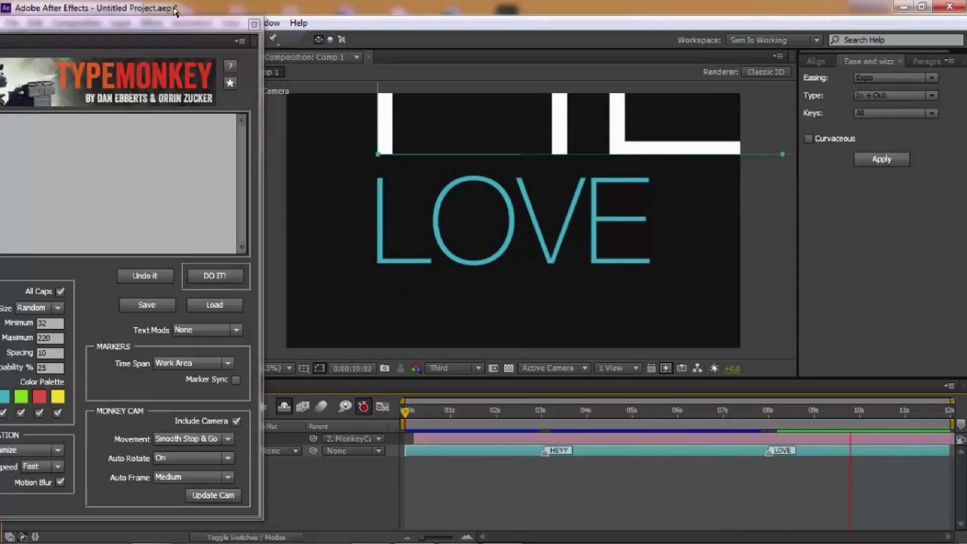
drag(226, 28, 368, 16)
- Undo the HEYY/LOVE animation with Undo it, declining to keep the marker layer
click(173, 172)
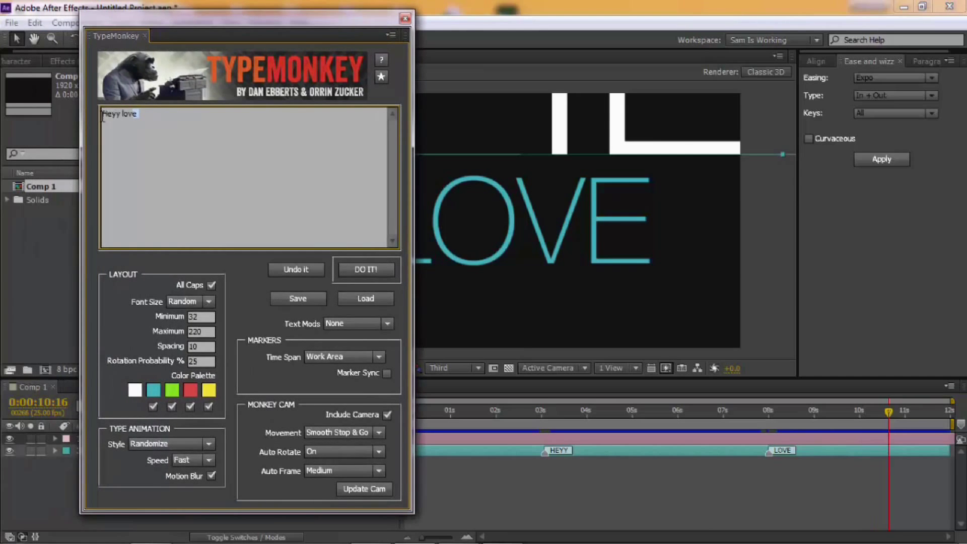
key(ctrl+a)
click(293, 268)
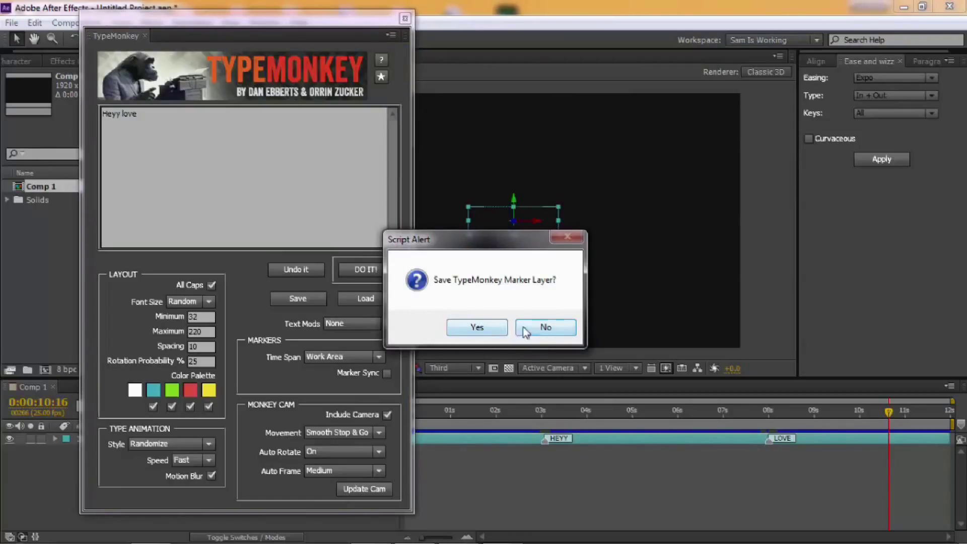
click(542, 328)
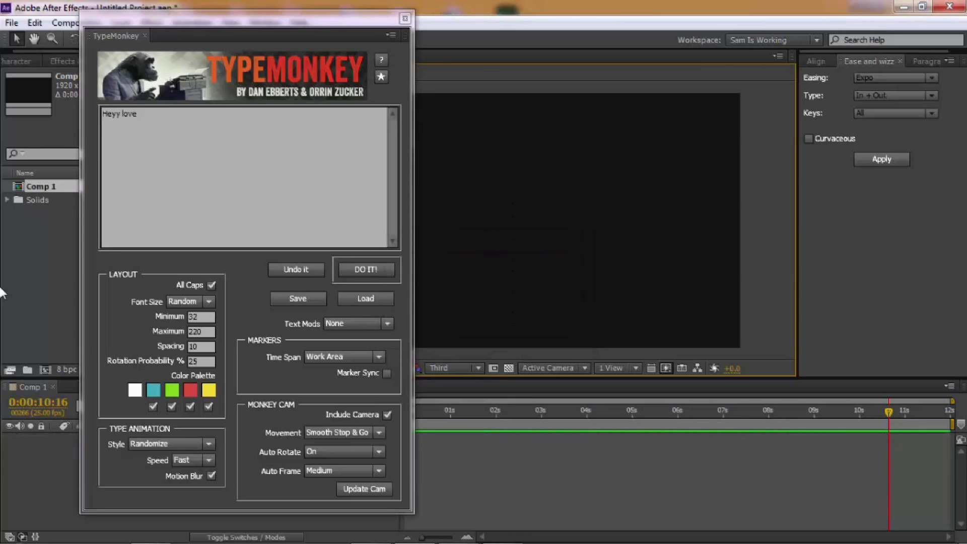
drag(363, 20, 550, 74)
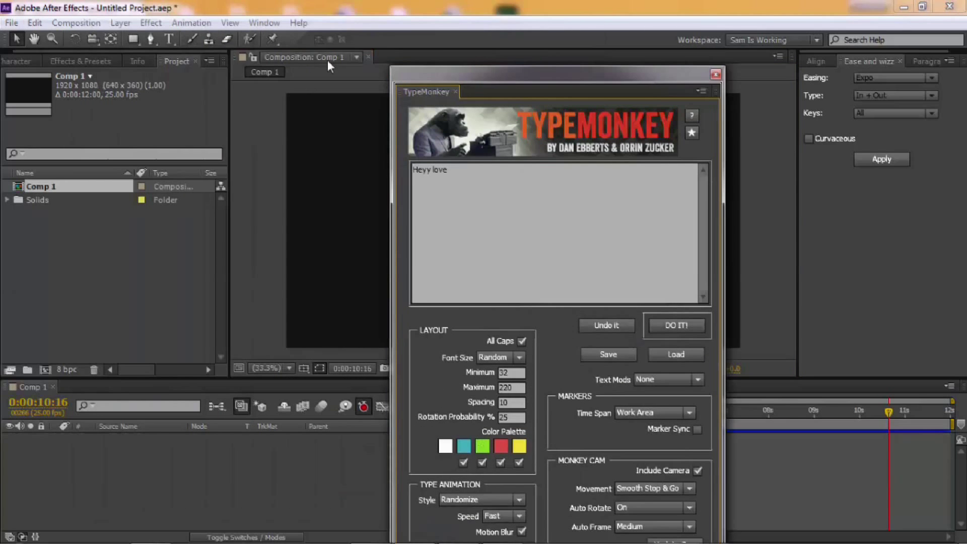
- Set the Character panel font to Bebas Neue and its size to 130 px
click(156, 53)
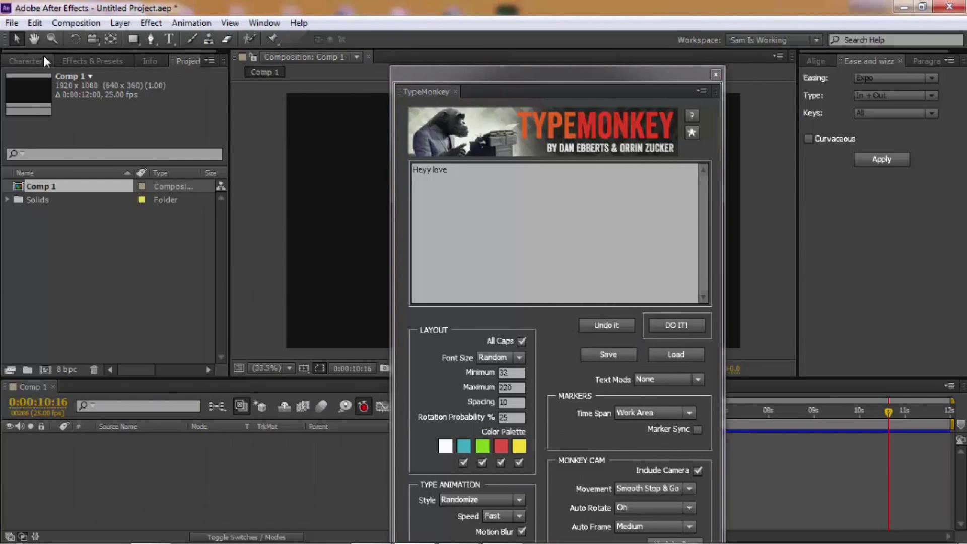
click(40, 61)
click(264, 24)
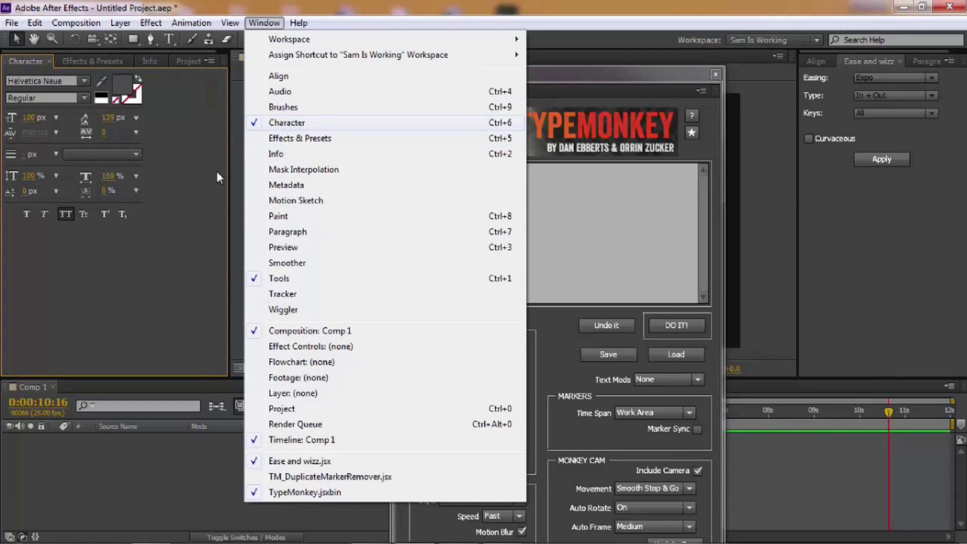
click(67, 81)
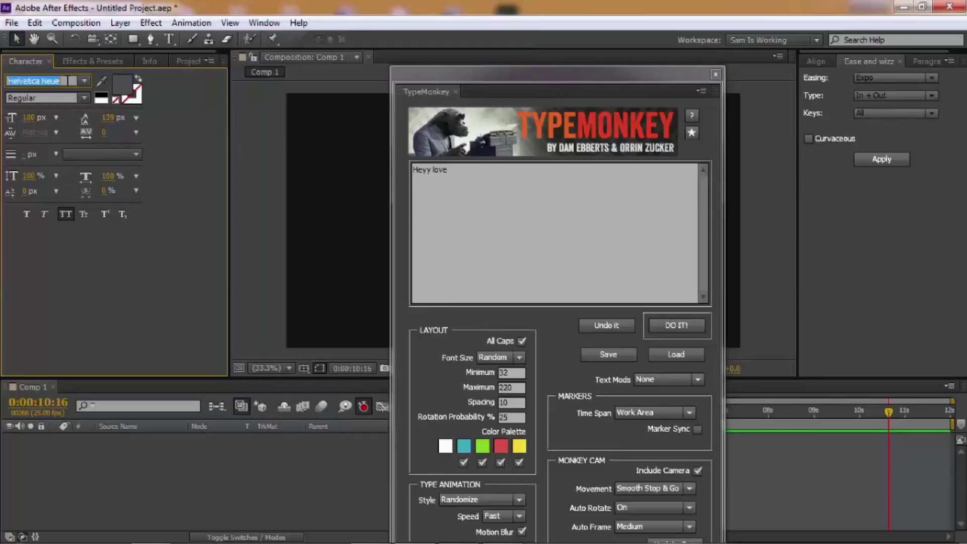
text(BatmanForeverAlte)
double_click(68, 81)
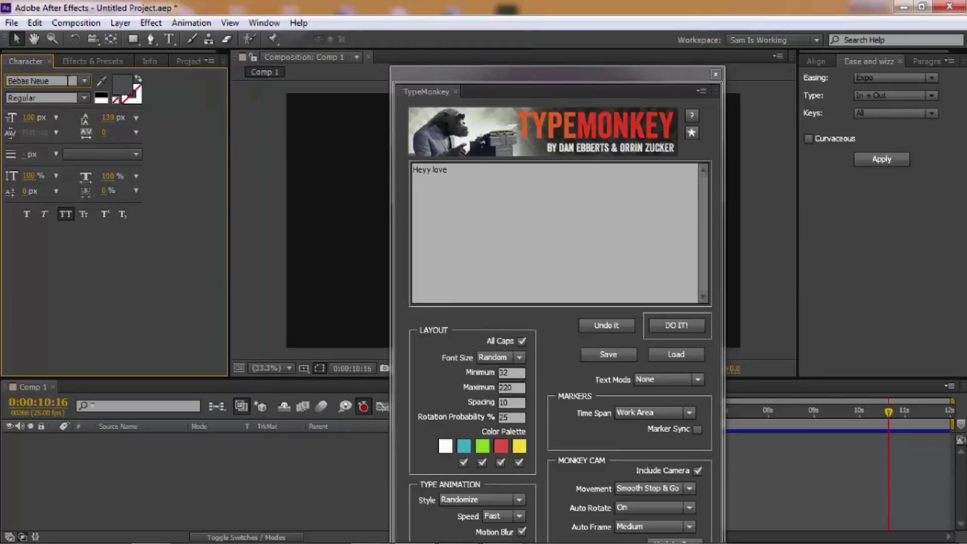
text(Bebas Neue)
drag(28, 117, 57, 116)
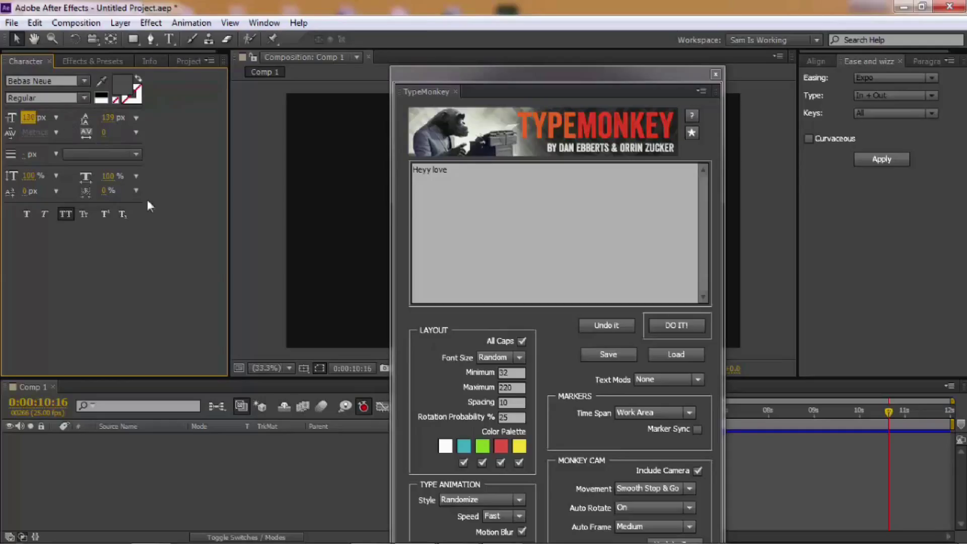
drag(539, 81, 355, 28)
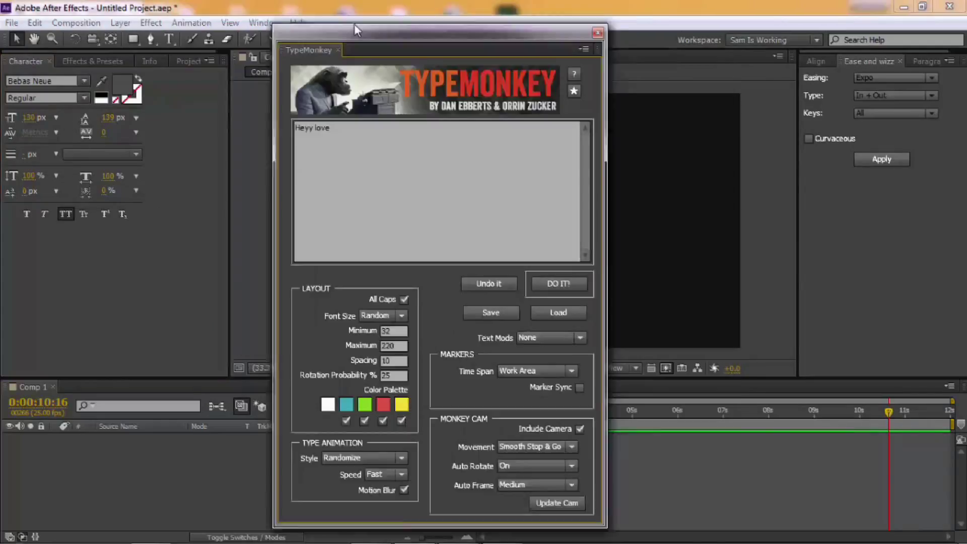
- Replace the TypeMonkey text with 'the quick brown fox jumps over the lazy dog' and generate it
click(334, 129)
key(ctrl+a)
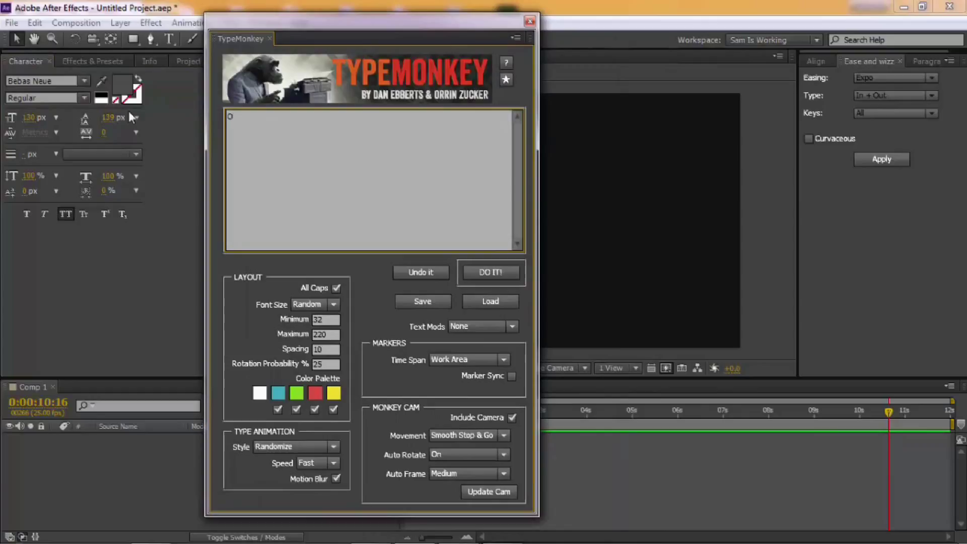
key(BackSpace)
text(the )
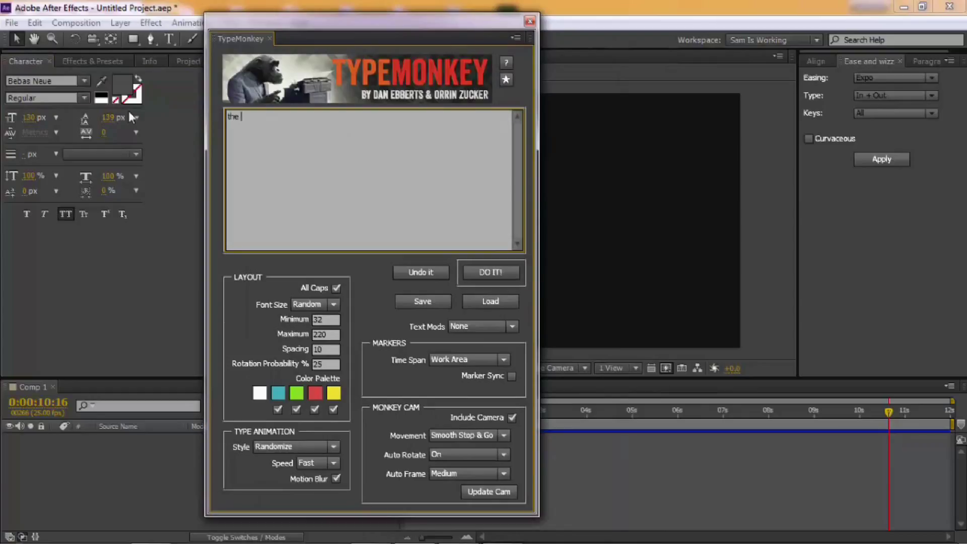
text(quick brown fox jumps over the lazy dog)
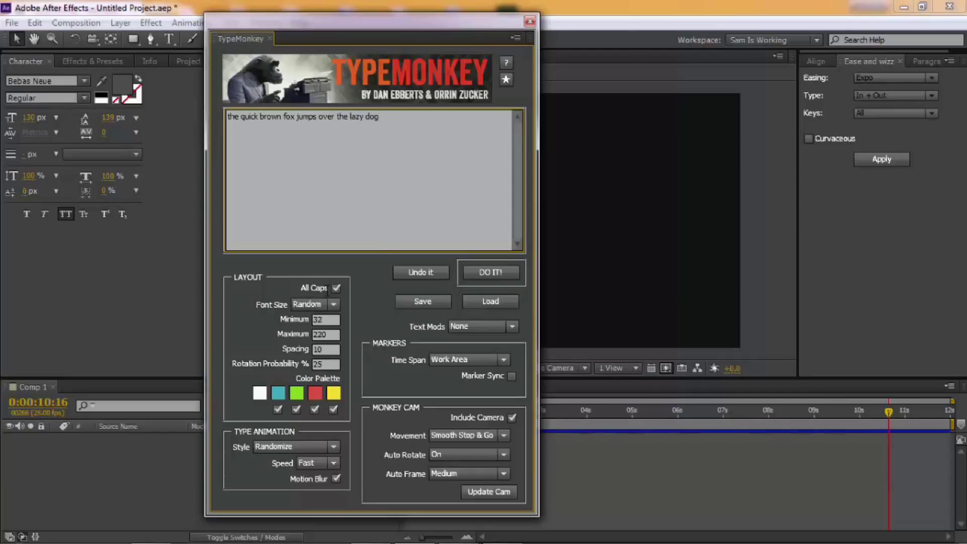
click(516, 271)
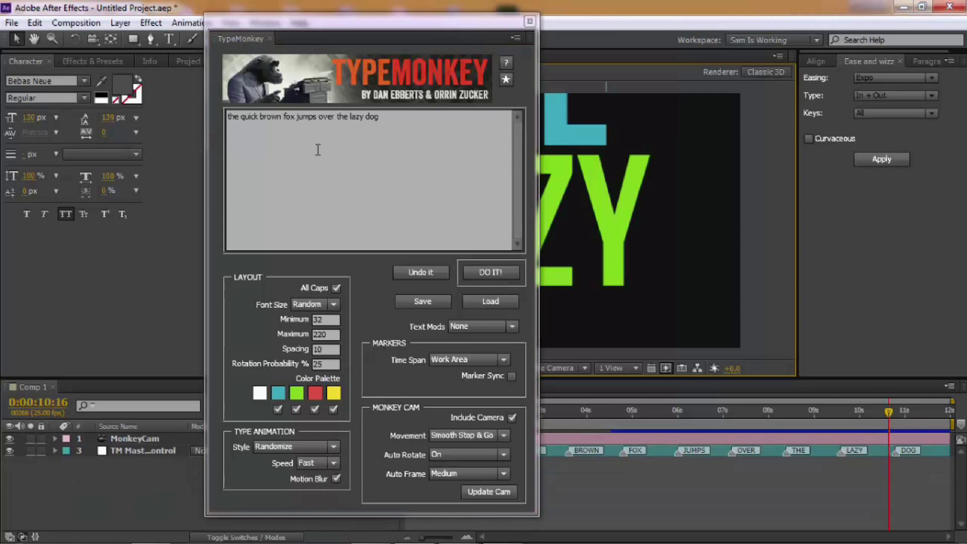
- Add a 1920×1080 Pale Gray-Orange Solid 1 layer on top of Comp 1
right_click(111, 472)
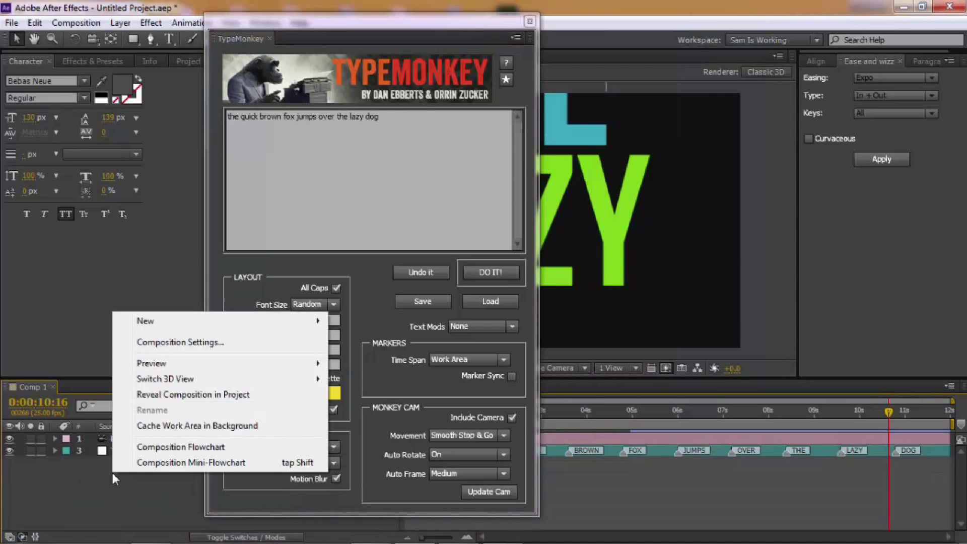
mouse_move(287, 322)
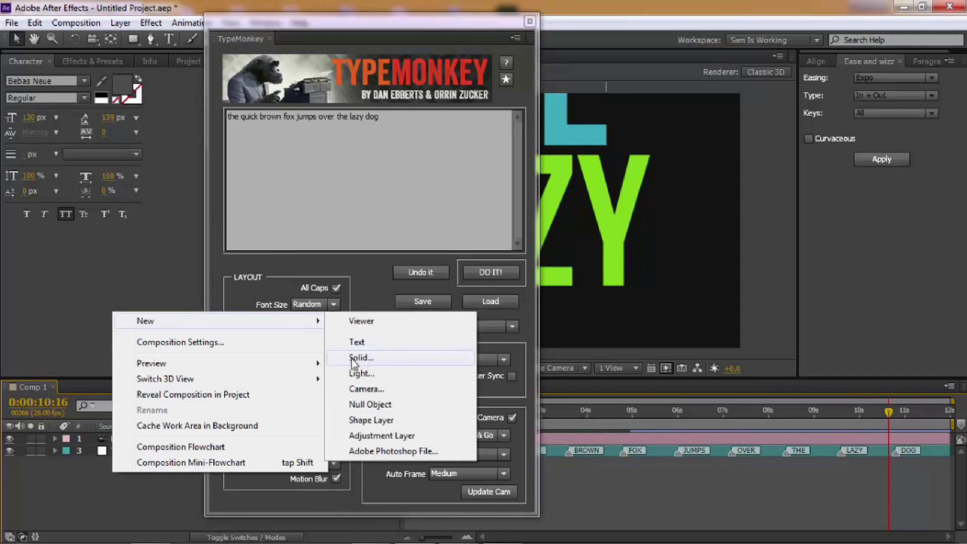
click(360, 357)
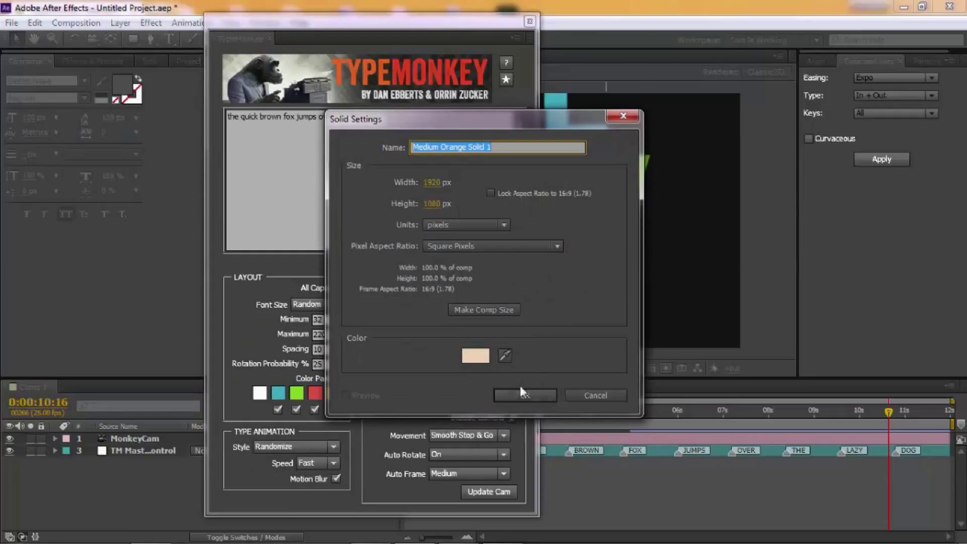
click(481, 357)
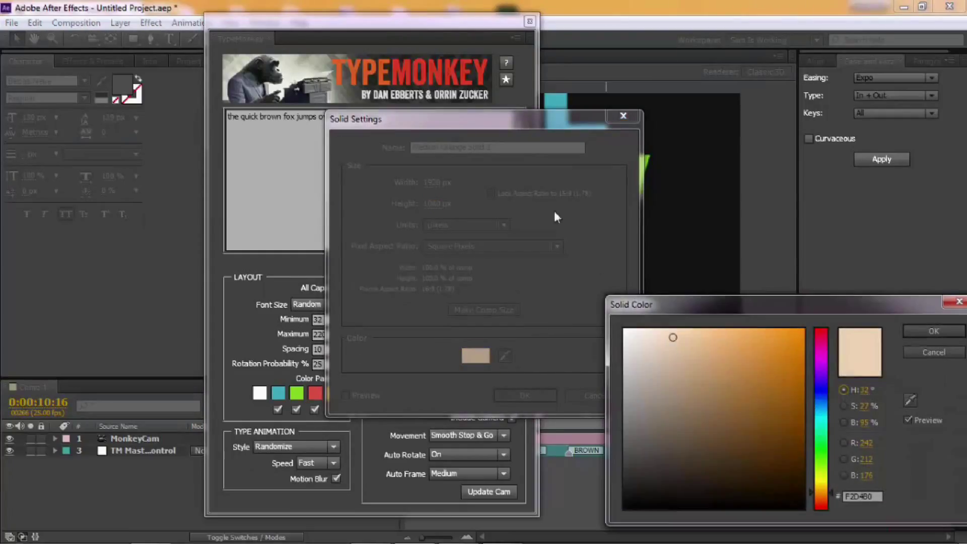
drag(663, 361, 662, 378)
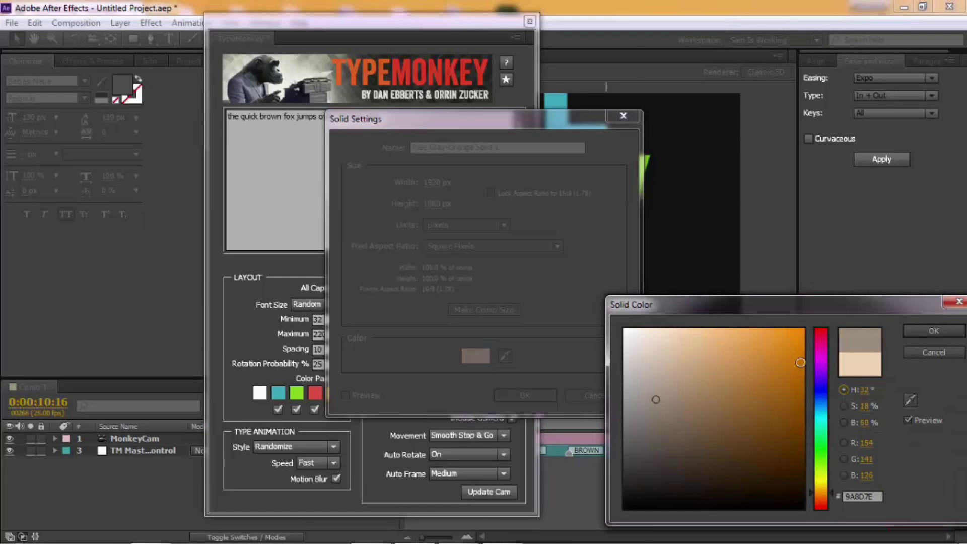
click(930, 330)
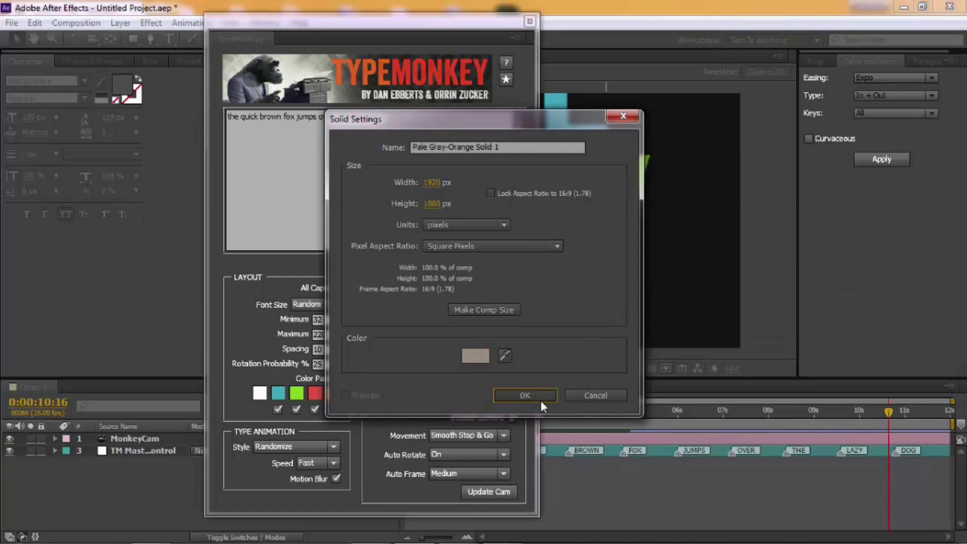
click(523, 395)
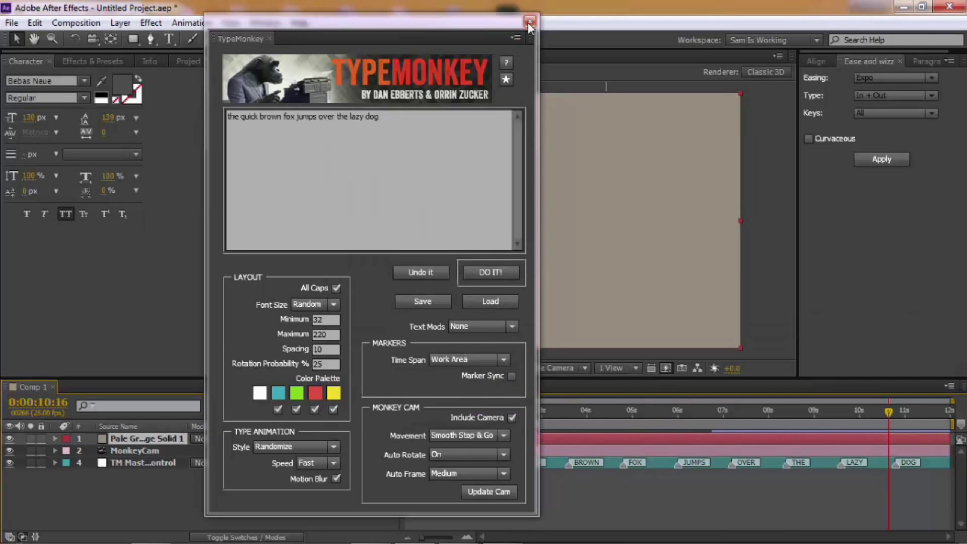
drag(528, 26, 402, 38)
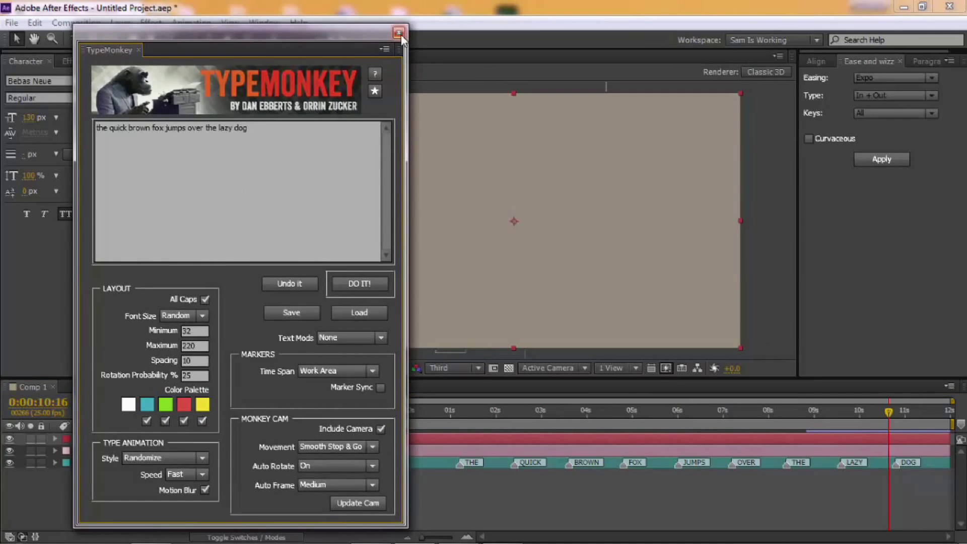
- Close the TypeMonkey window and show the Preview panel from the Window menu
click(398, 34)
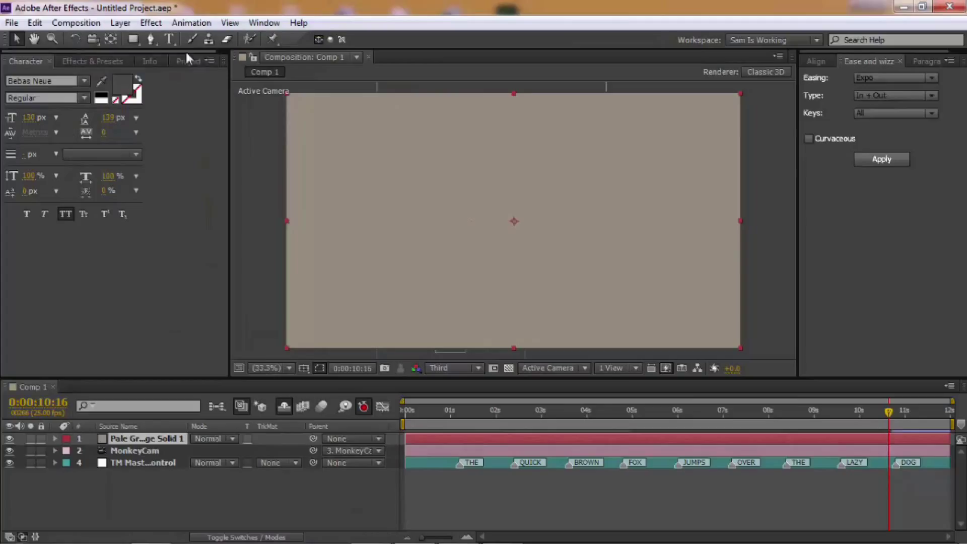
scroll(185, 50, down, 1)
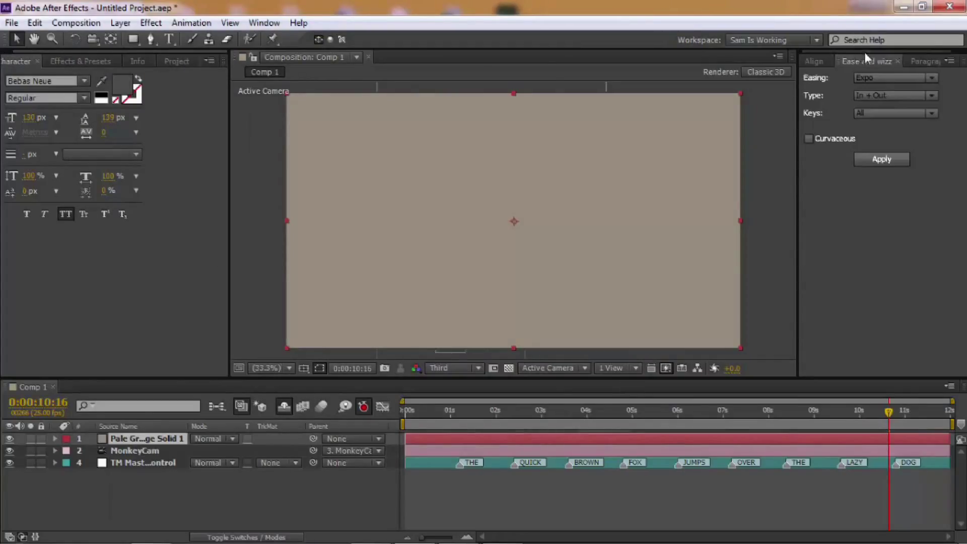
scroll(864, 53, down, 1)
scroll(935, 63, up, 1)
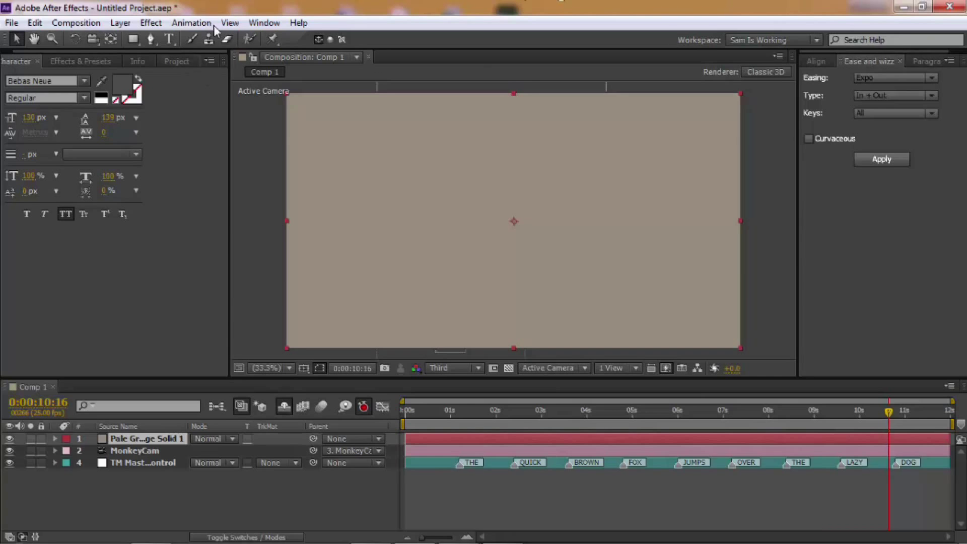
click(263, 23)
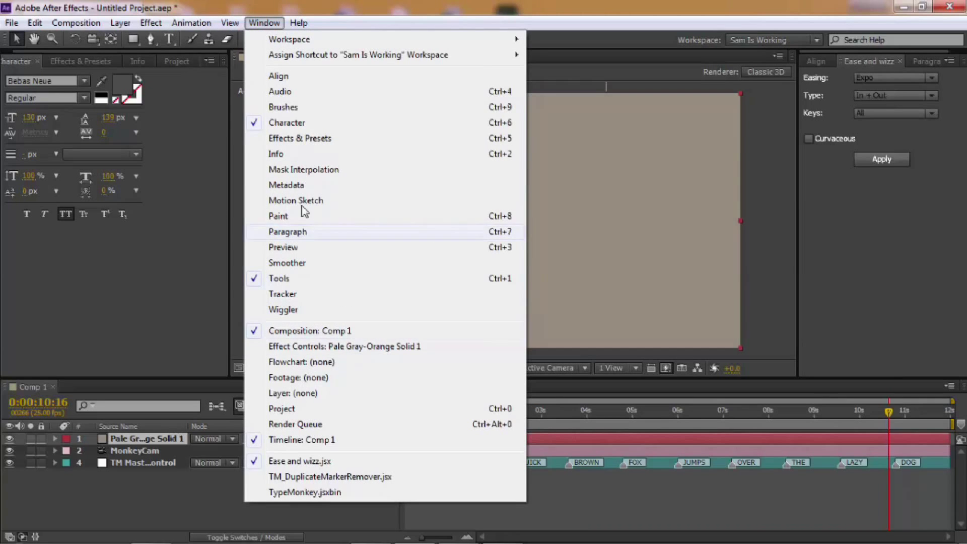
click(297, 246)
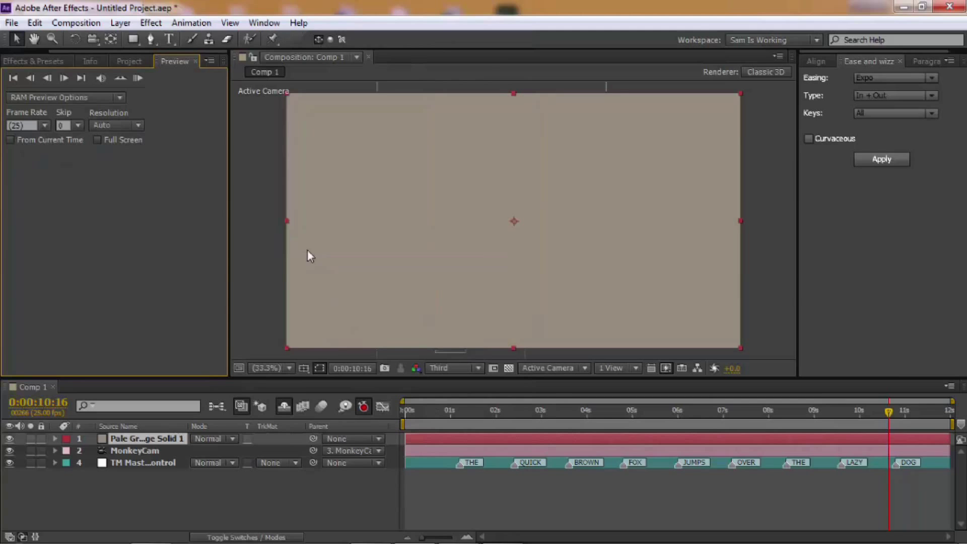
- Try a RAM Preview, dismiss the error, and play the animation from the comp start
click(140, 78)
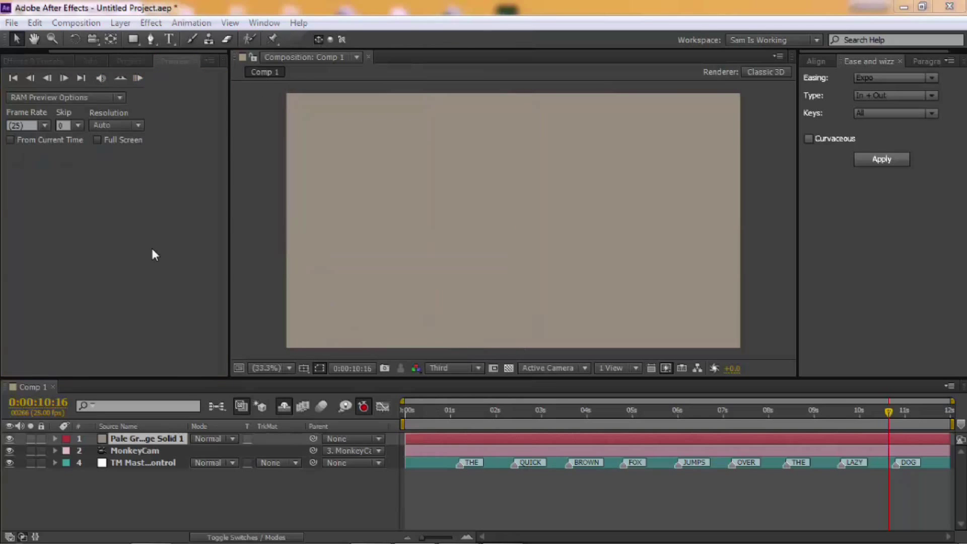
click(602, 297)
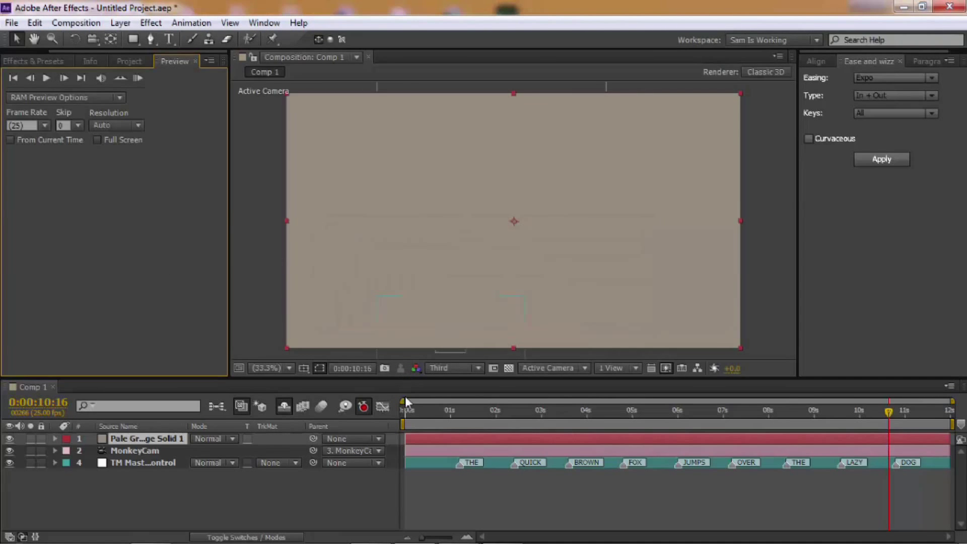
drag(890, 410, 452, 446)
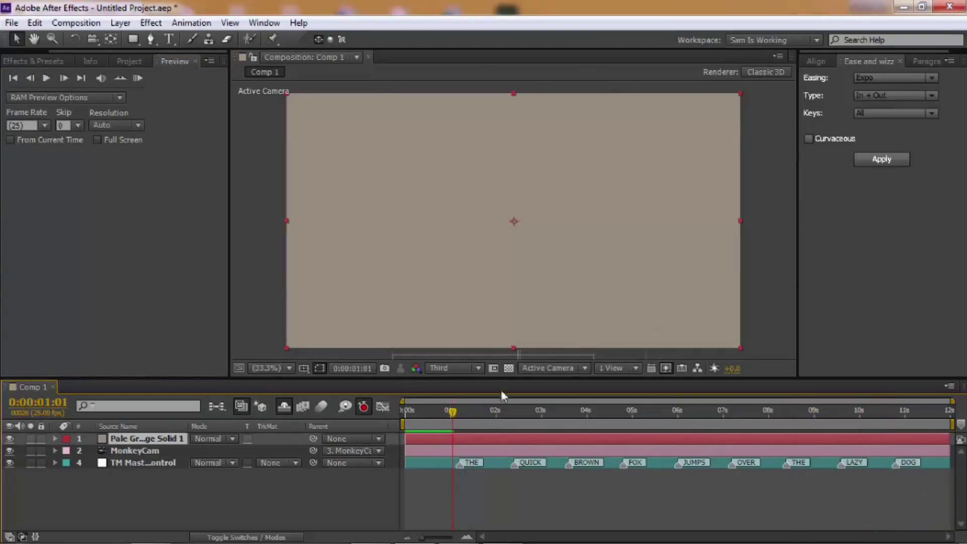
key(space)
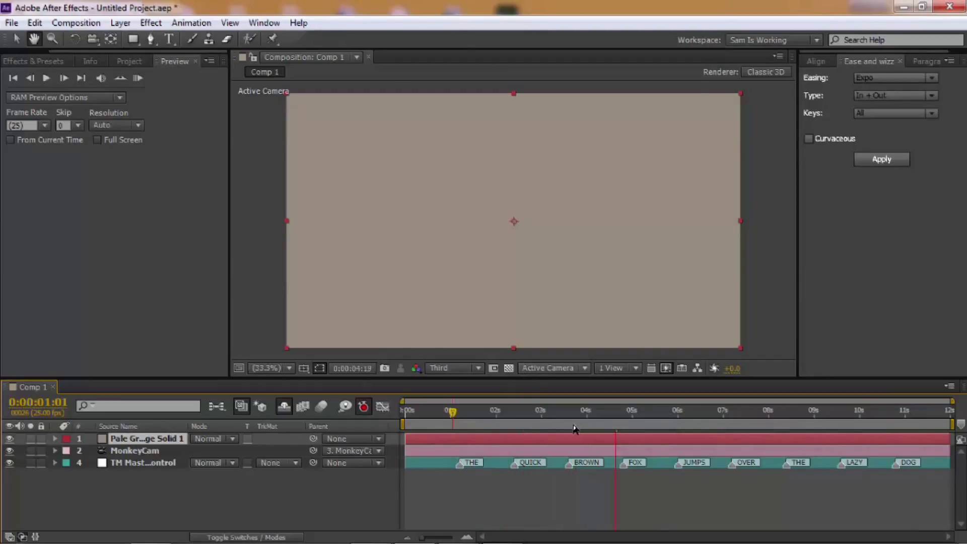
key(space)
drag(631, 410, 395, 414)
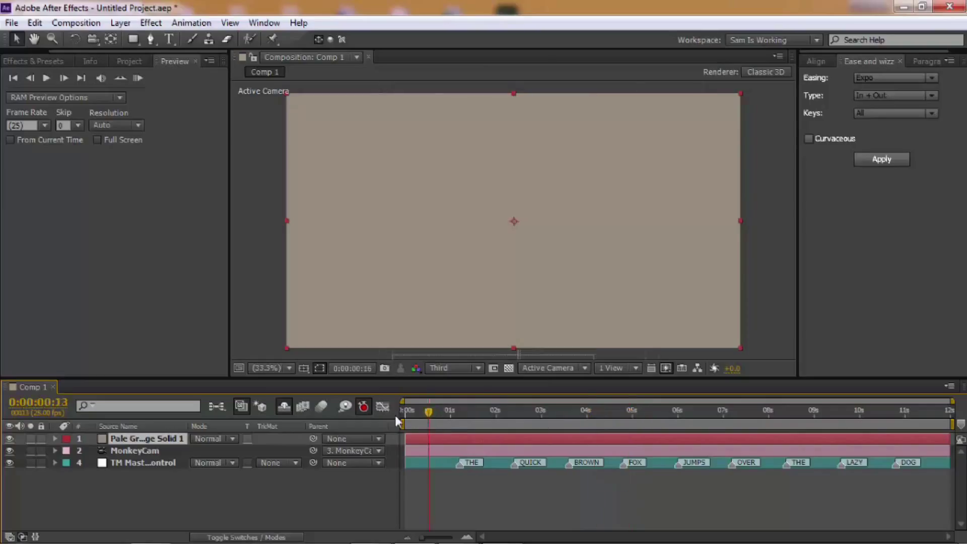
key(space)
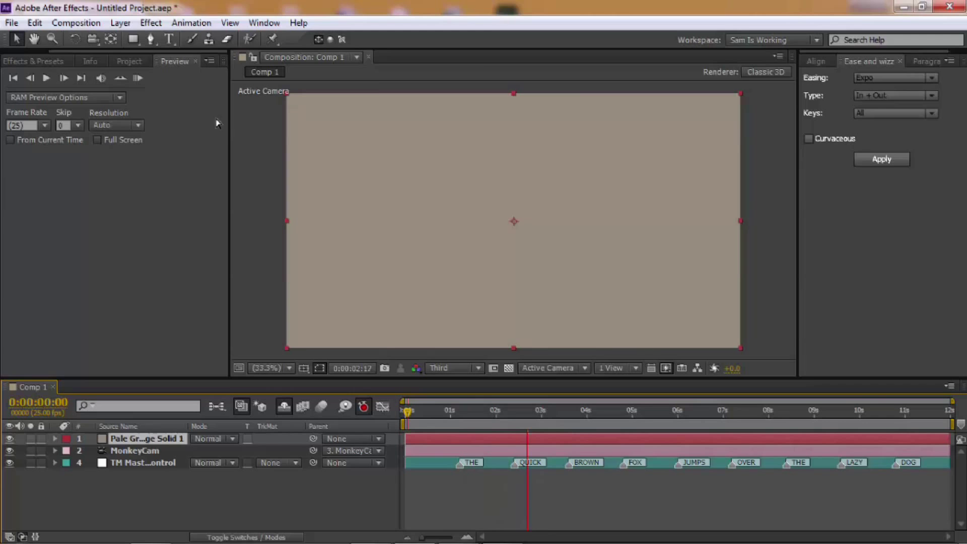
- Retry the RAM Preview, dismiss the error, deselect the solid and preview with numpad 0
click(138, 78)
click(138, 78)
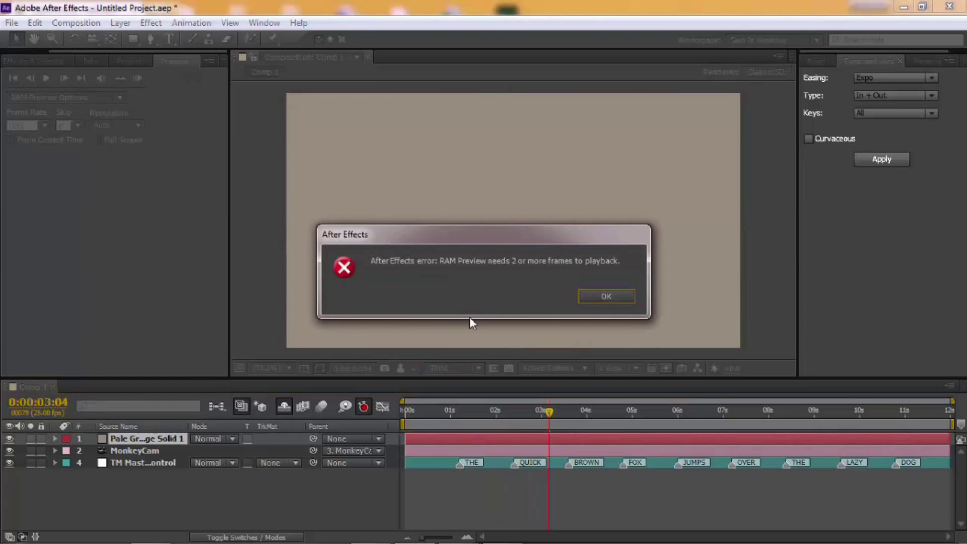
click(589, 295)
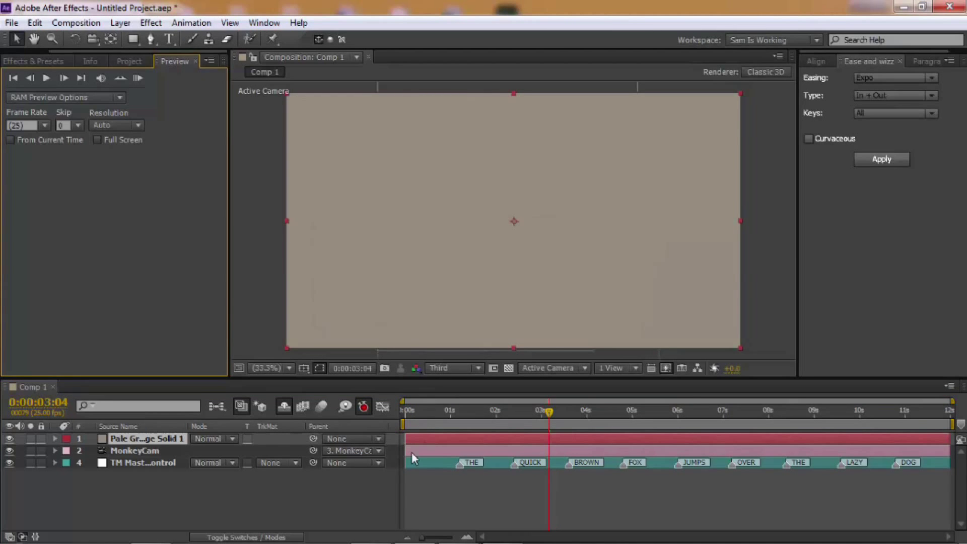
click(412, 489)
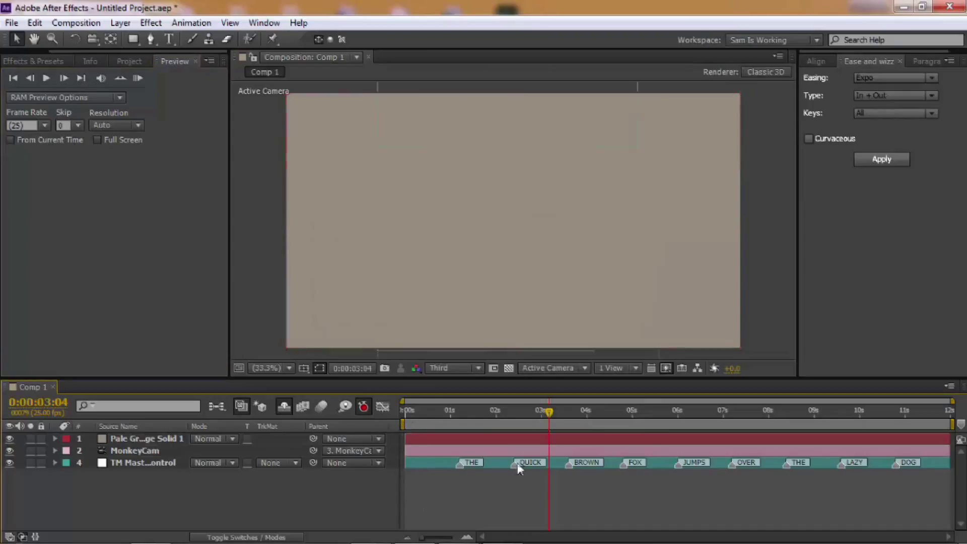
key(KP_0)
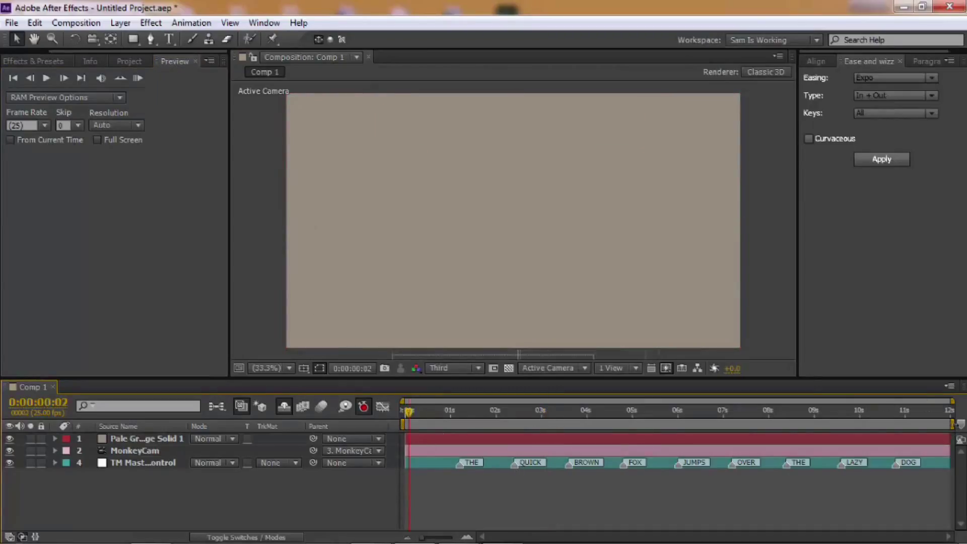
- Shorten the work area to about 3.5 s and pull QUICK, BROWN, FOX, JUMPS markers earlier
drag(947, 428, 559, 424)
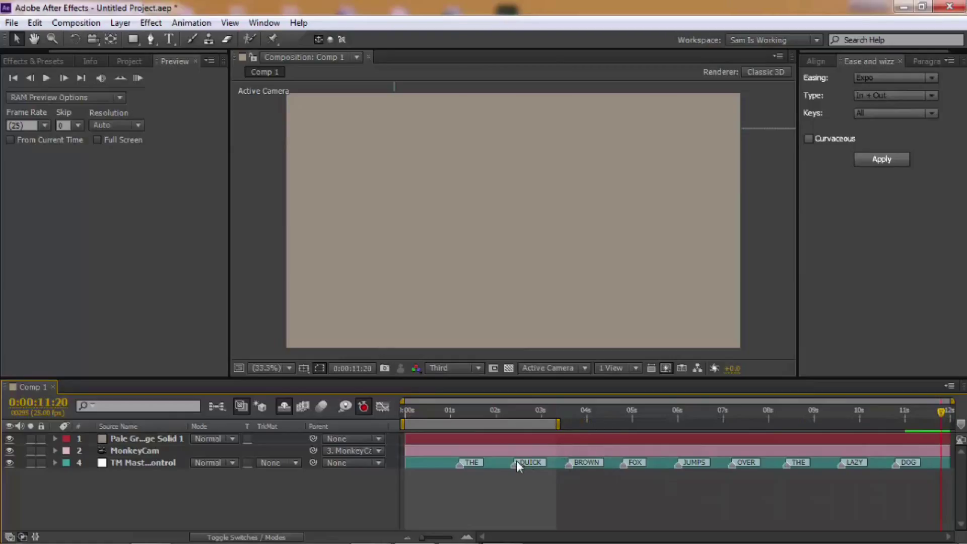
drag(515, 461, 478, 461)
drag(571, 466, 476, 454)
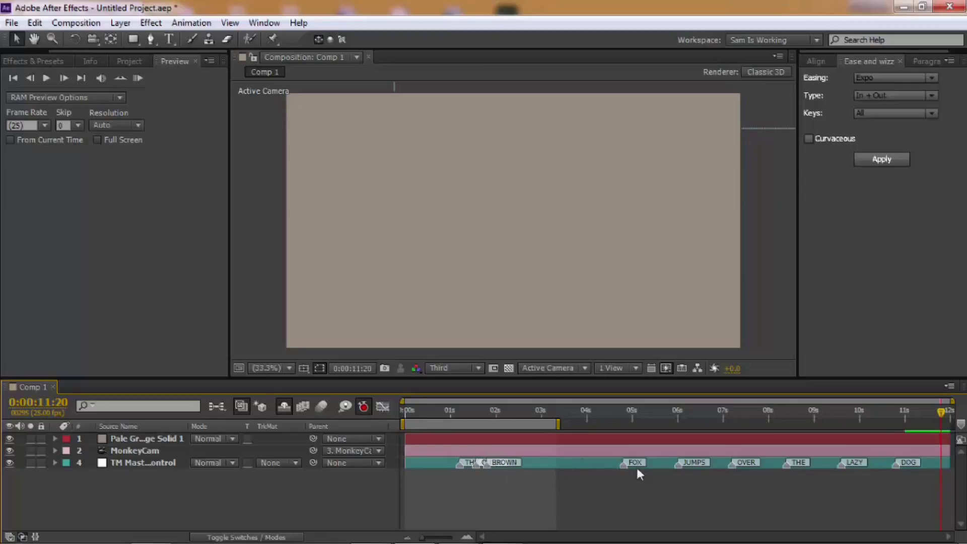
drag(598, 463, 501, 473)
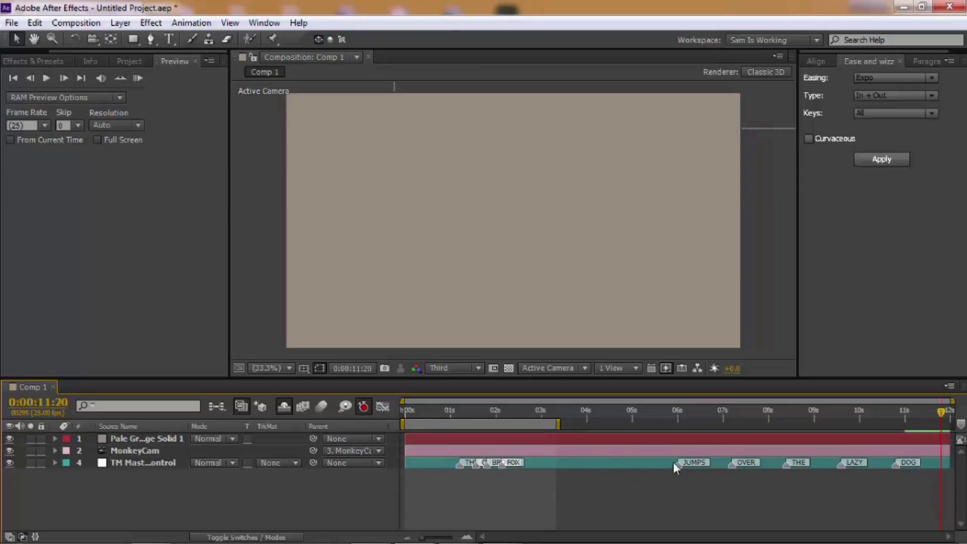
drag(566, 456, 511, 459)
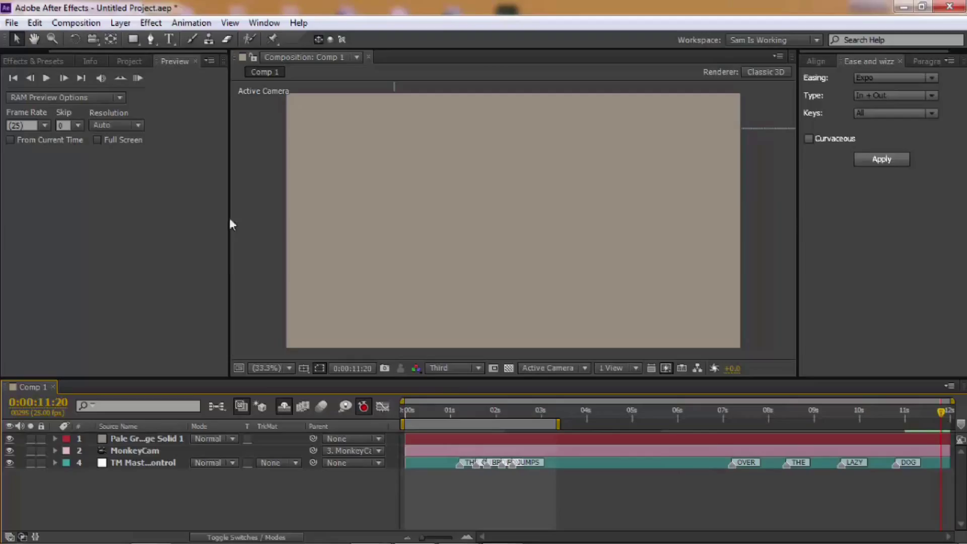
- Attempt a RAM Preview, dismiss the error and return the time near the start
click(140, 74)
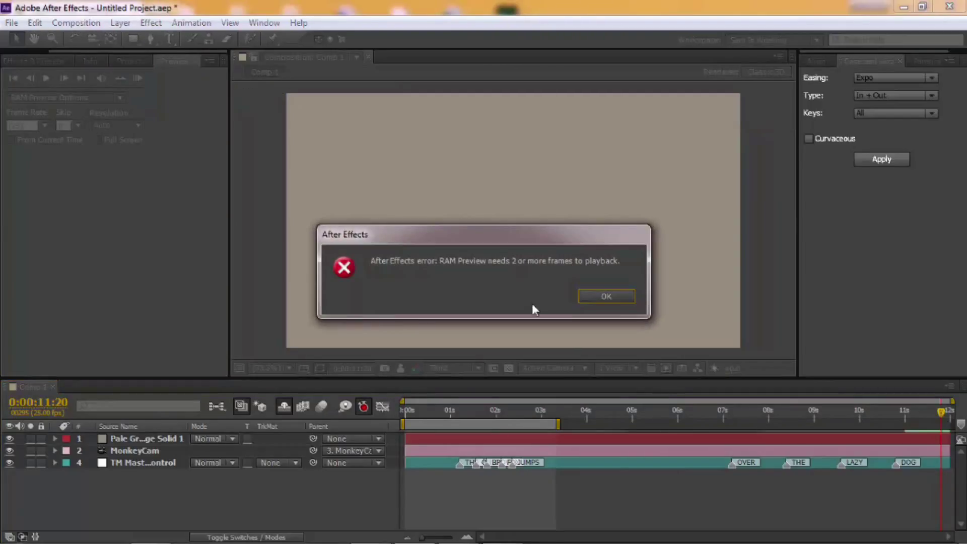
click(606, 296)
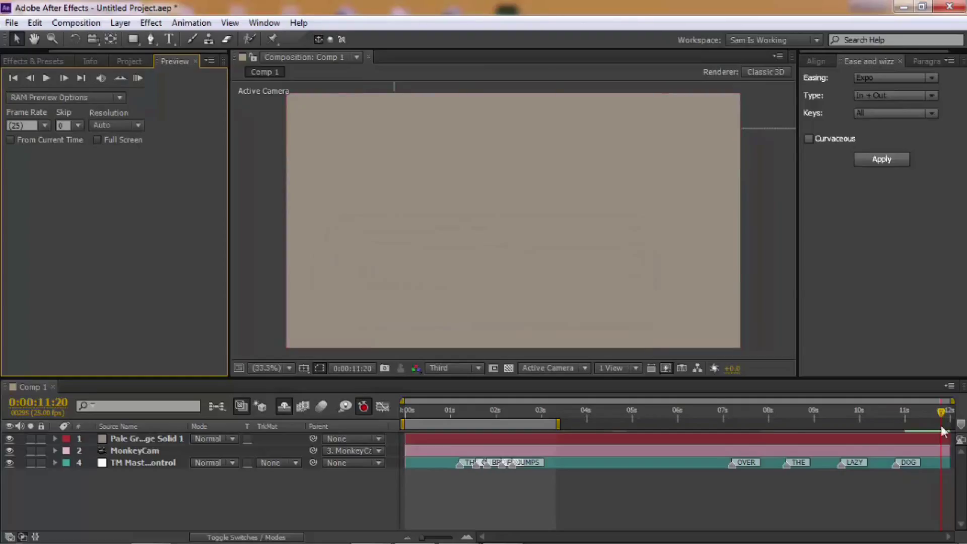
drag(942, 431, 398, 427)
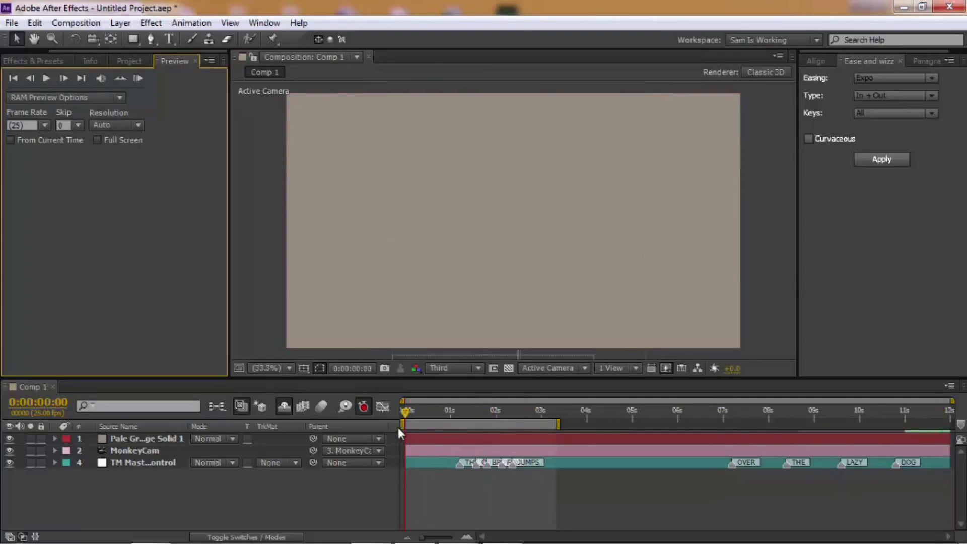
click(134, 77)
click(605, 296)
key(KP_0)
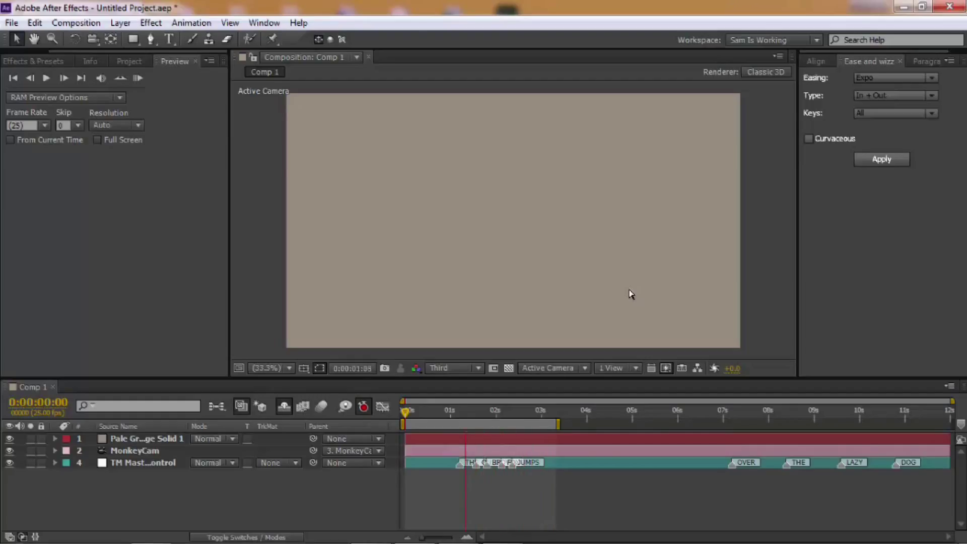
click(455, 412)
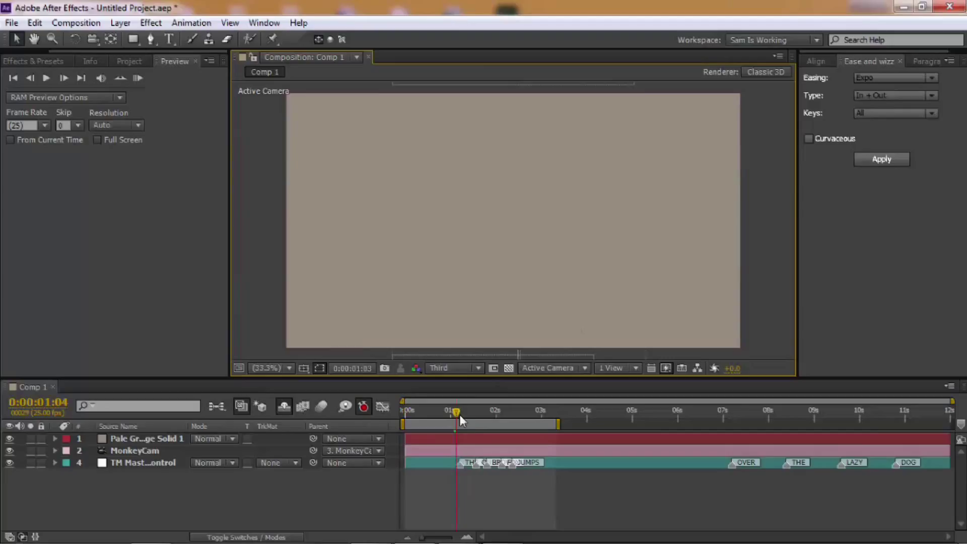
drag(459, 415, 463, 415)
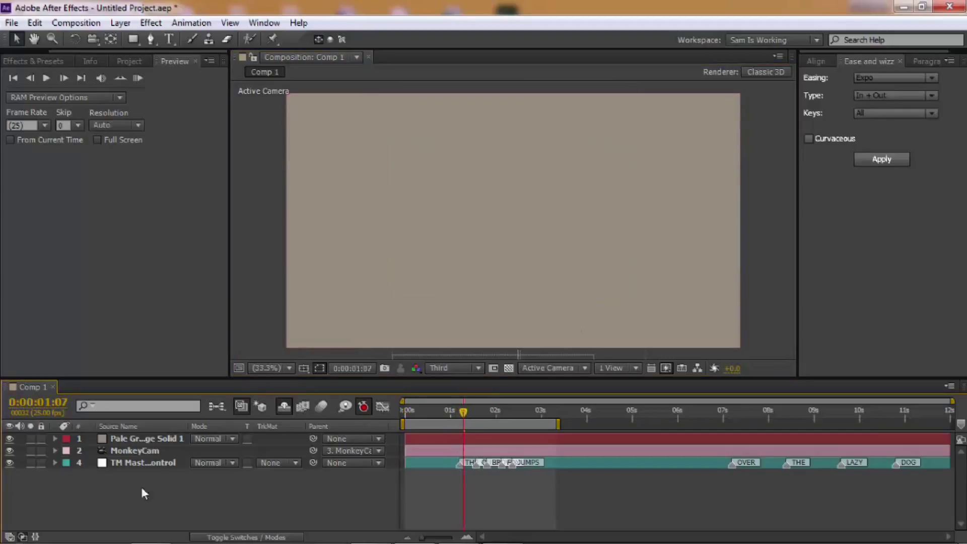
click(146, 438)
- Move the Pale Grunge Solid below TM Master Control, then RAM Preview from 0
drag(141, 485, 142, 498)
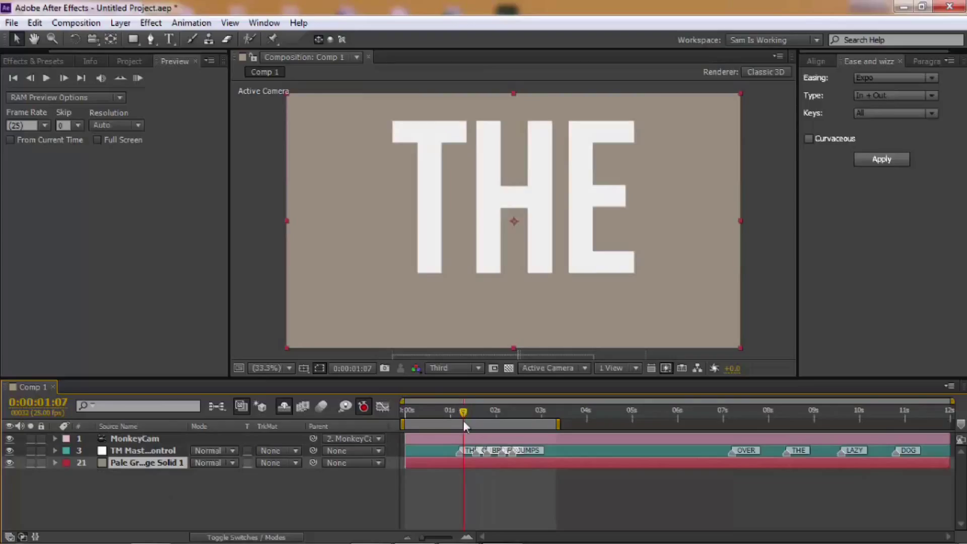
drag(462, 412, 390, 413)
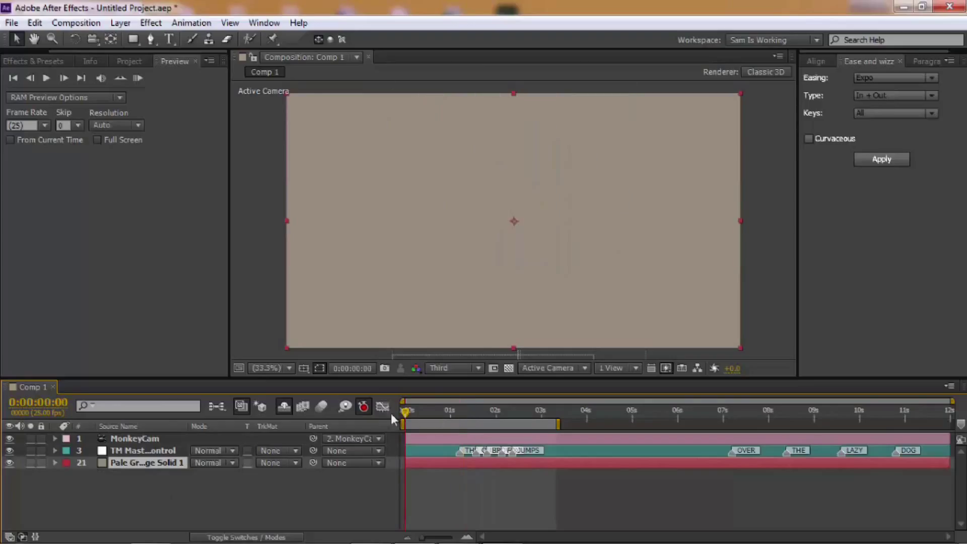
click(139, 78)
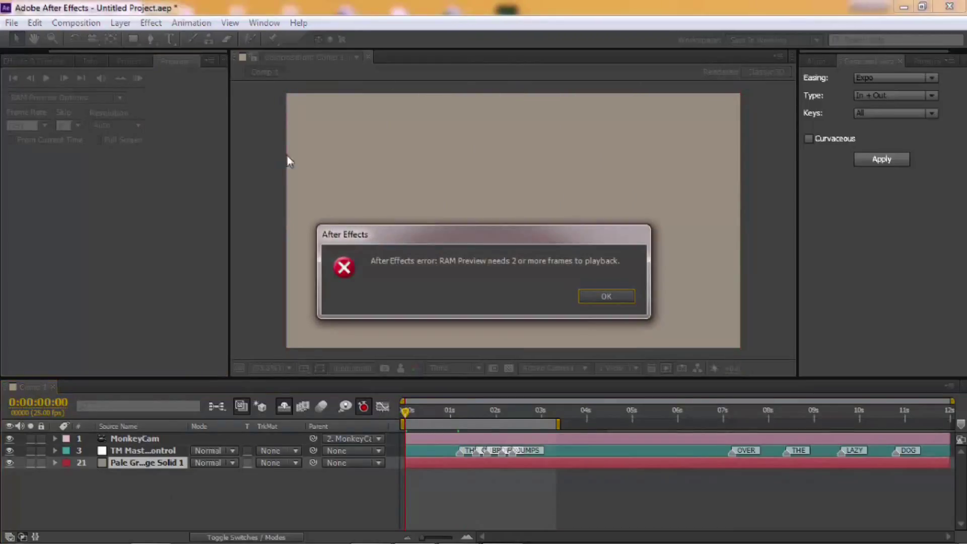
click(624, 300)
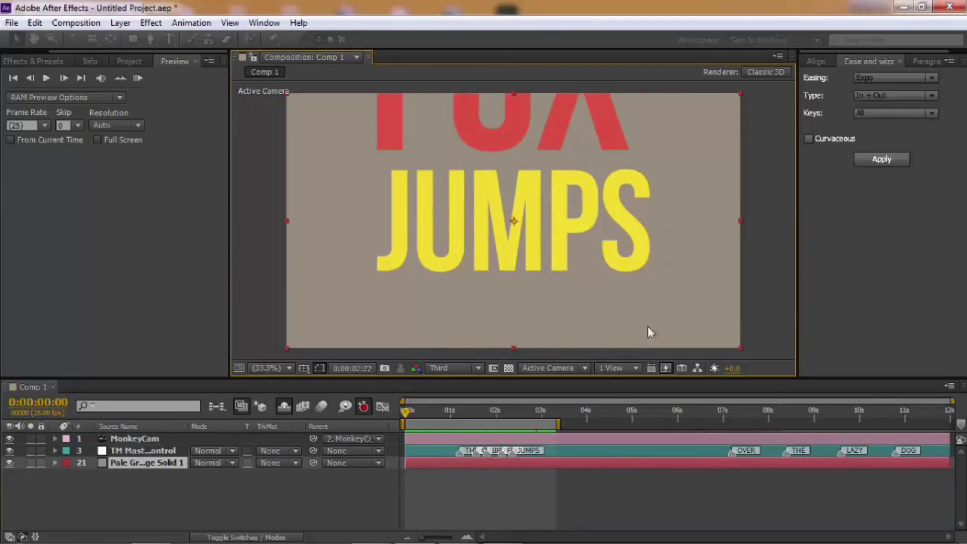
- Stop the preview, extend the work area to about 6 s, and place OVER and THE after JUMPS
click(537, 412)
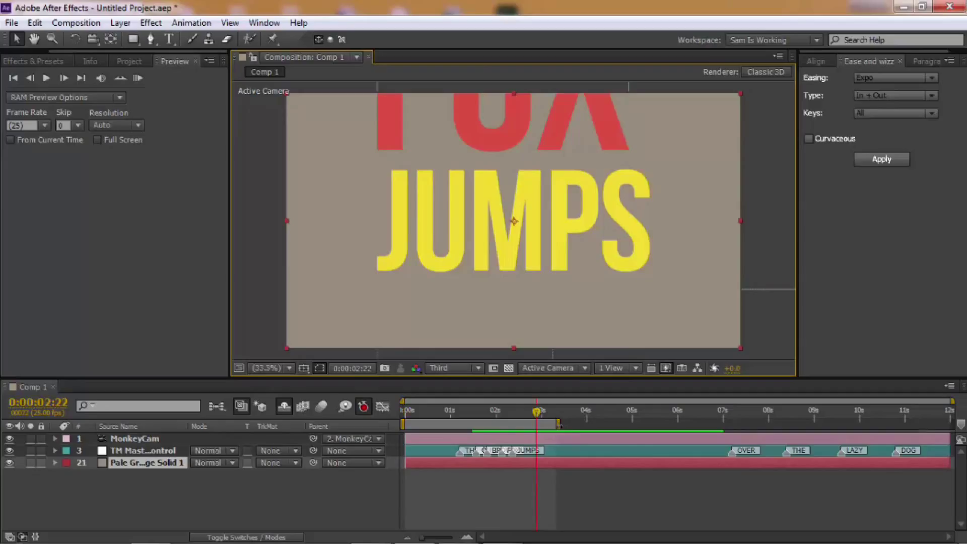
drag(558, 425, 669, 444)
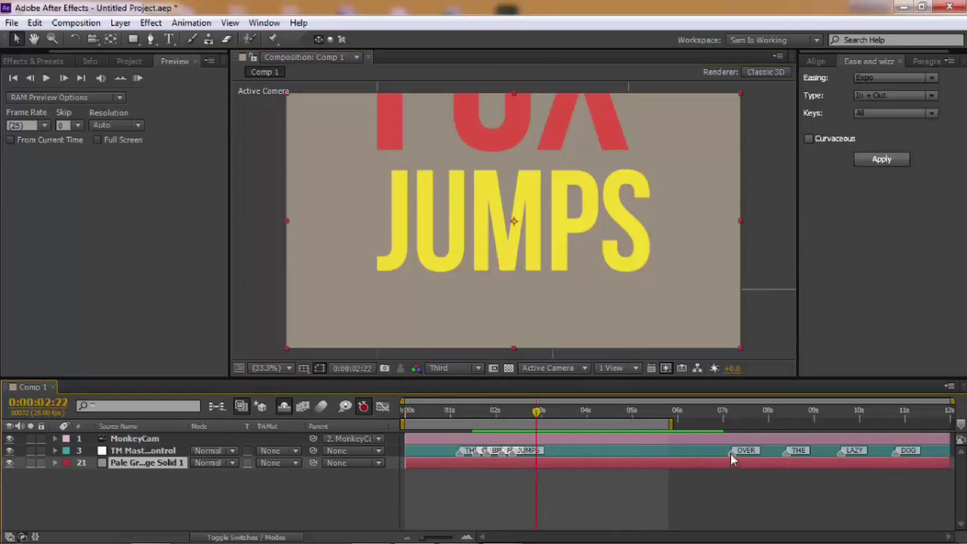
drag(729, 453, 525, 472)
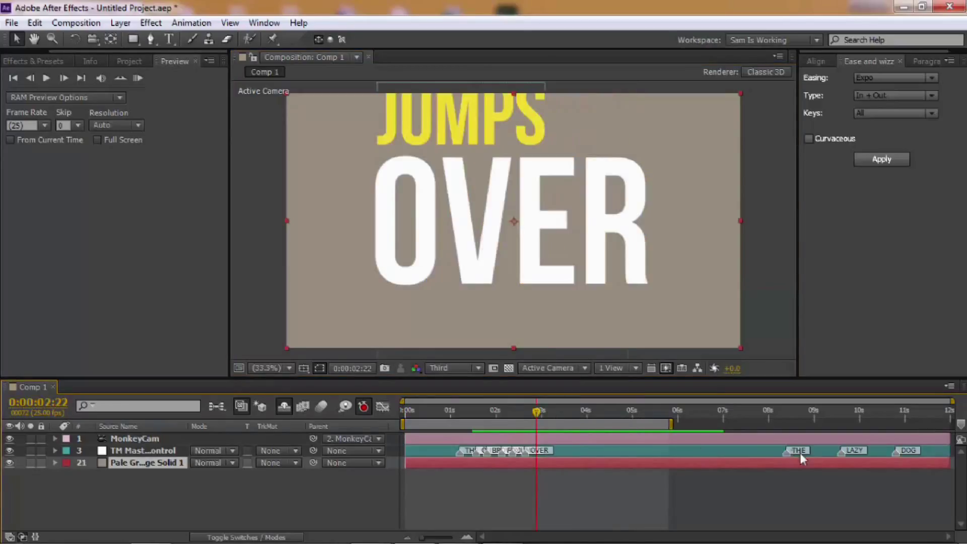
drag(782, 450, 536, 454)
- Place the LAZY and DOG markers right after THE, undoing a misplaced DOG move
drag(843, 452, 698, 453)
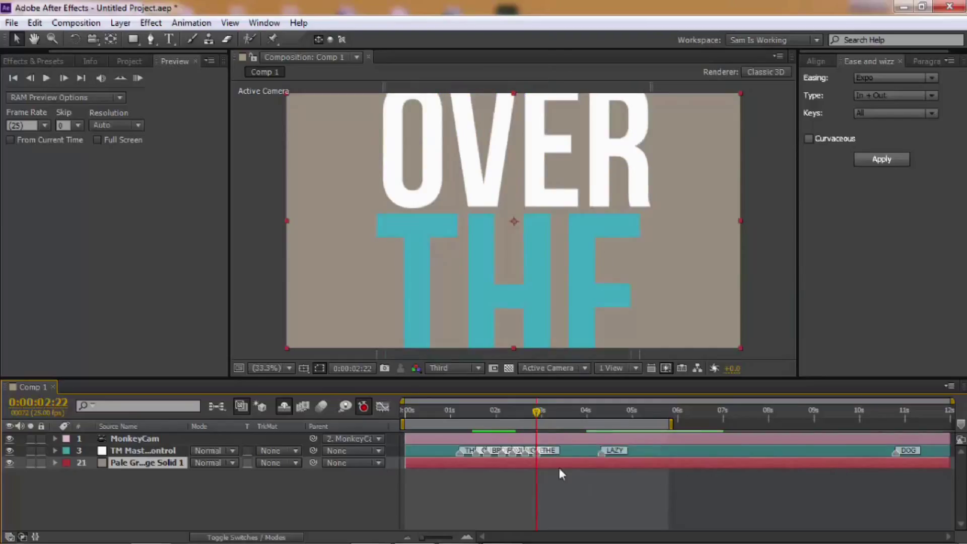
drag(561, 473, 552, 465)
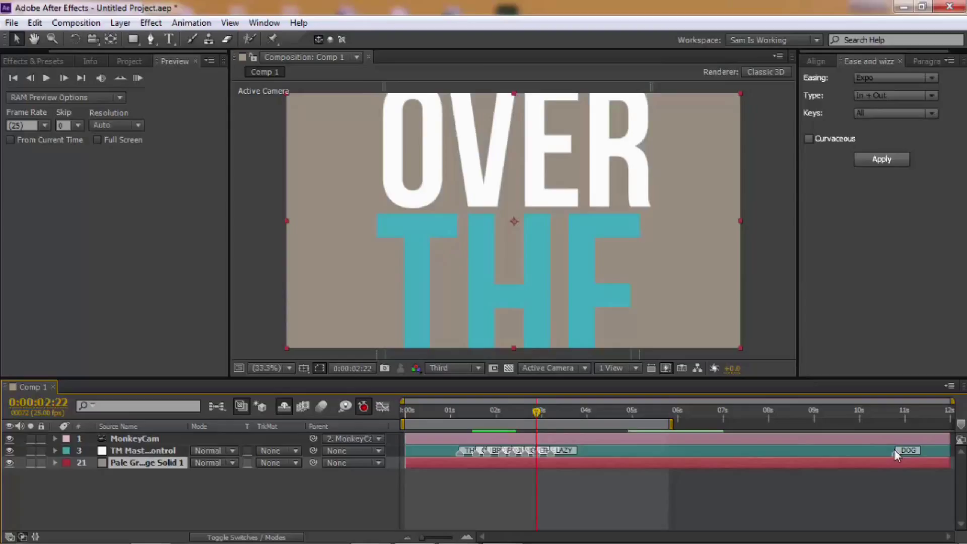
drag(895, 453, 706, 454)
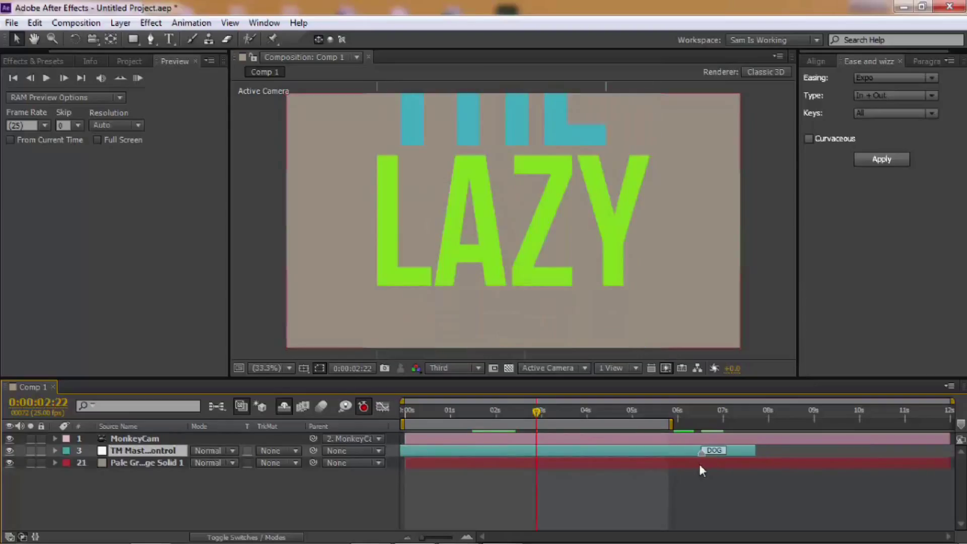
key(ctrl+z)
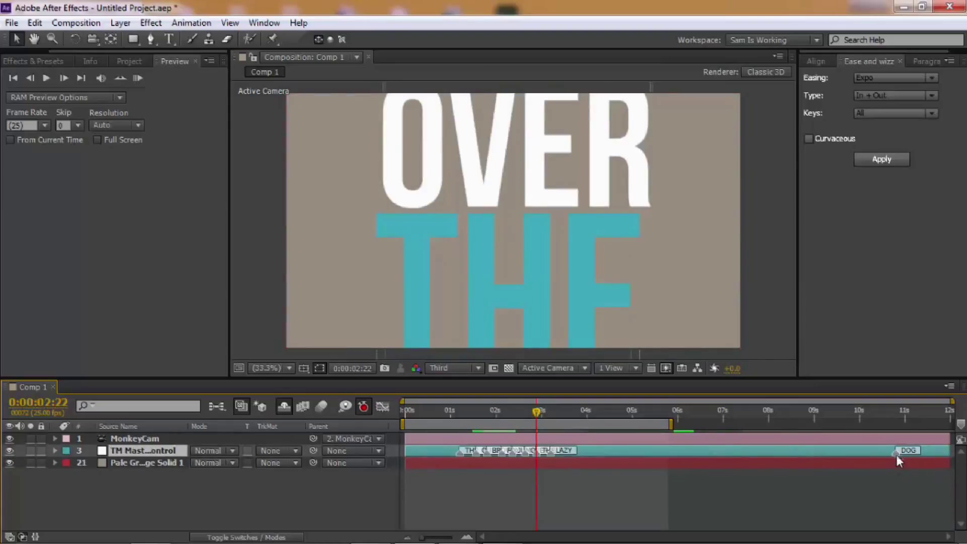
drag(896, 455, 558, 457)
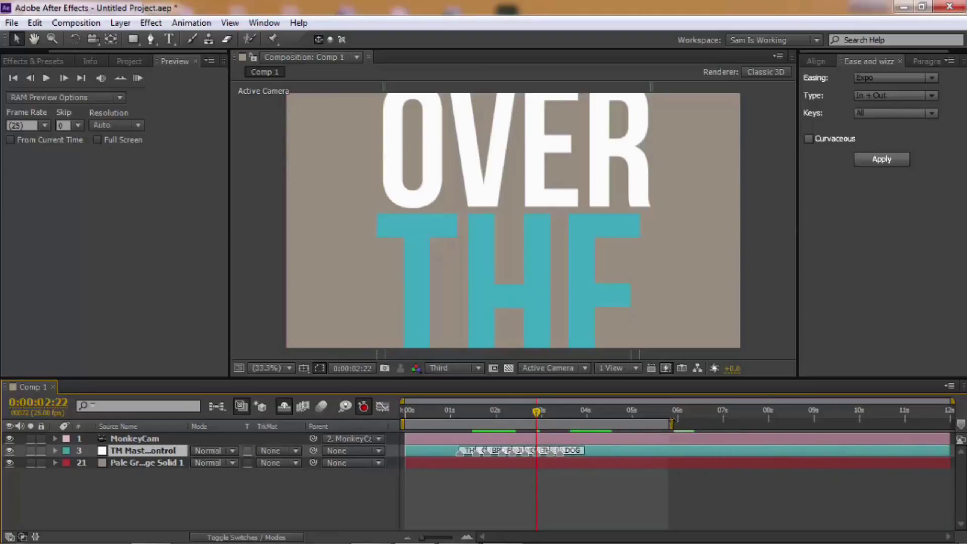
- End the work area around 4.4 s, after DOG, and RAM Preview it from the start
drag(671, 422, 604, 423)
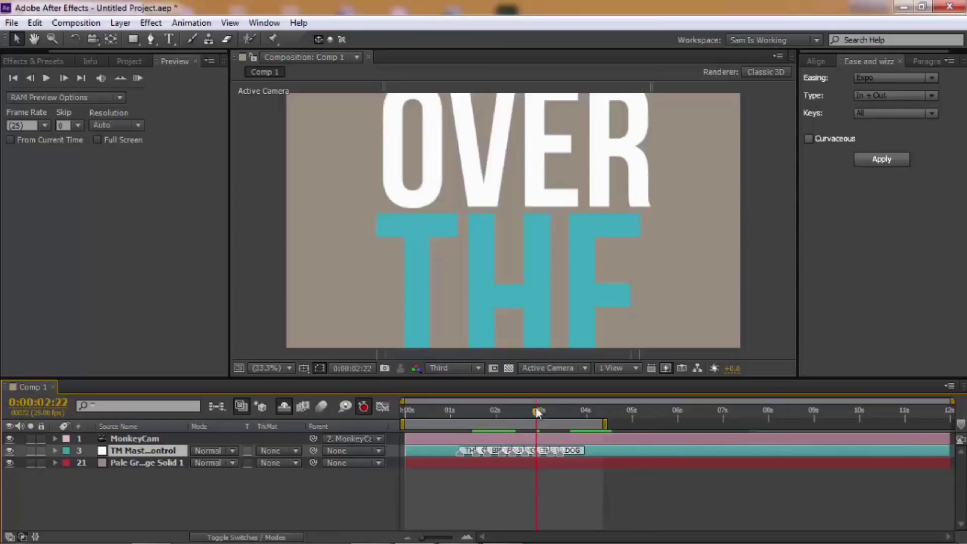
key(Home)
key(KP_0)
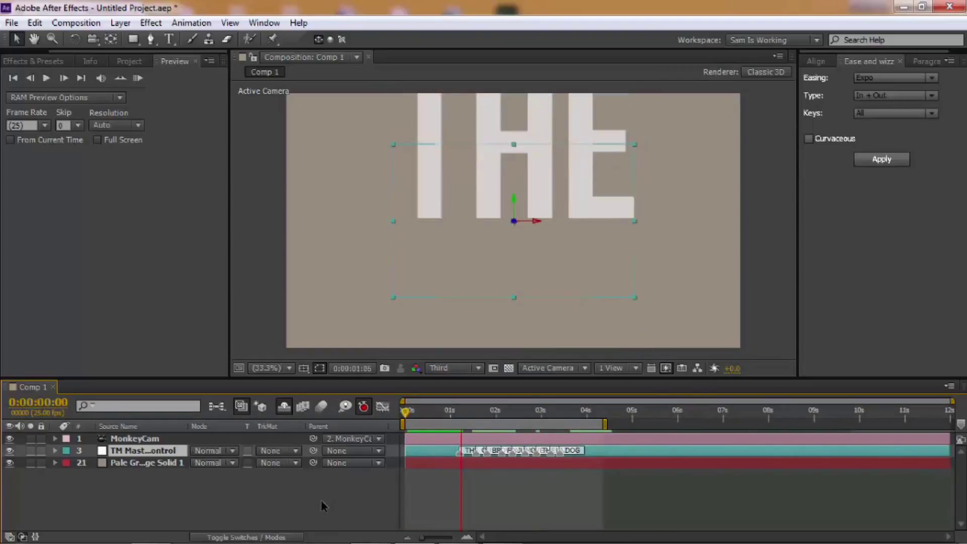
key(space)
key(space)
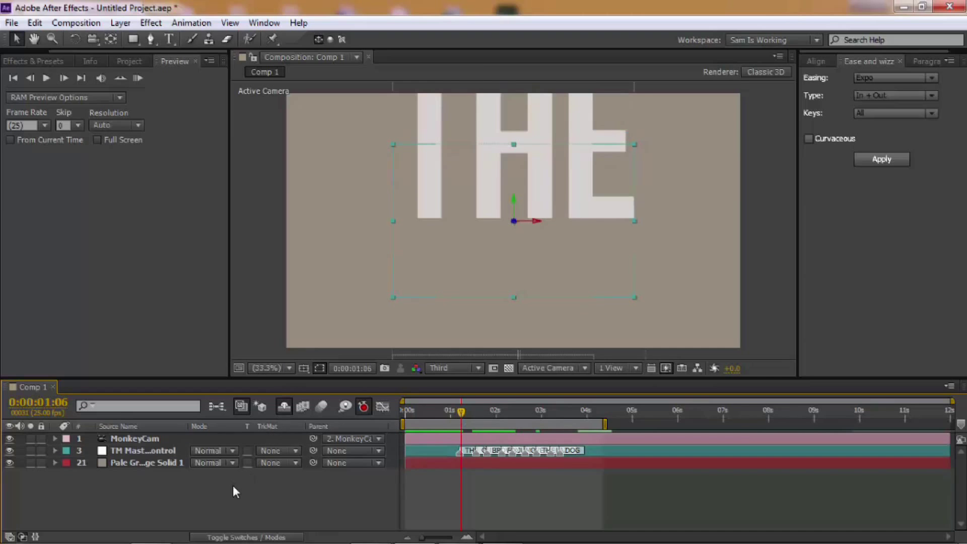